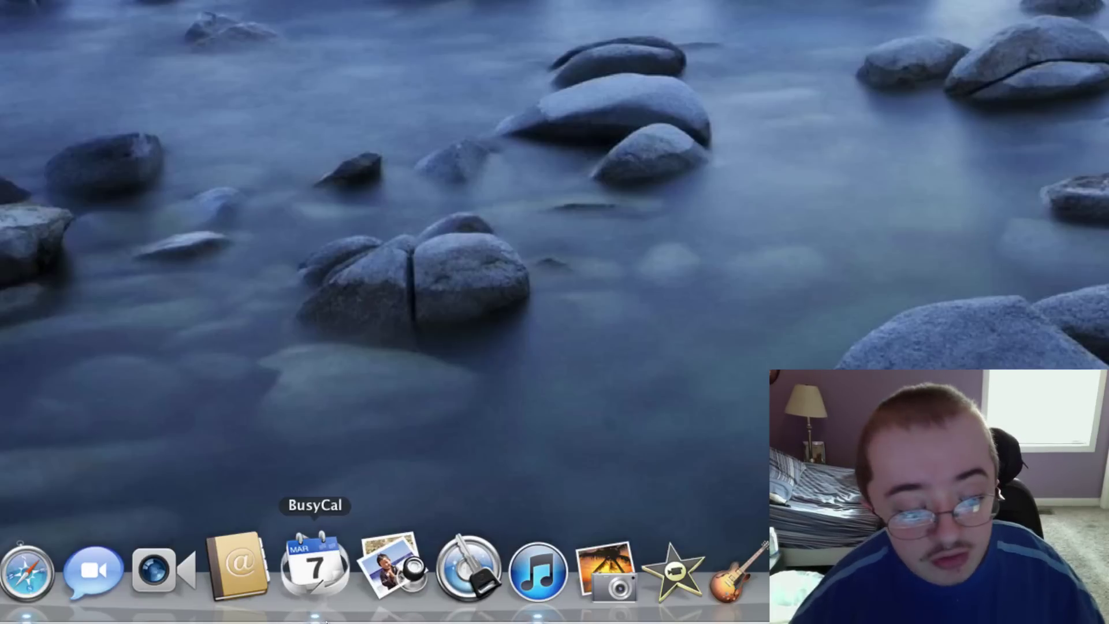
Launch BusyCal from the Dock, opening on the March 6–12, 2011 week
click(315, 572)
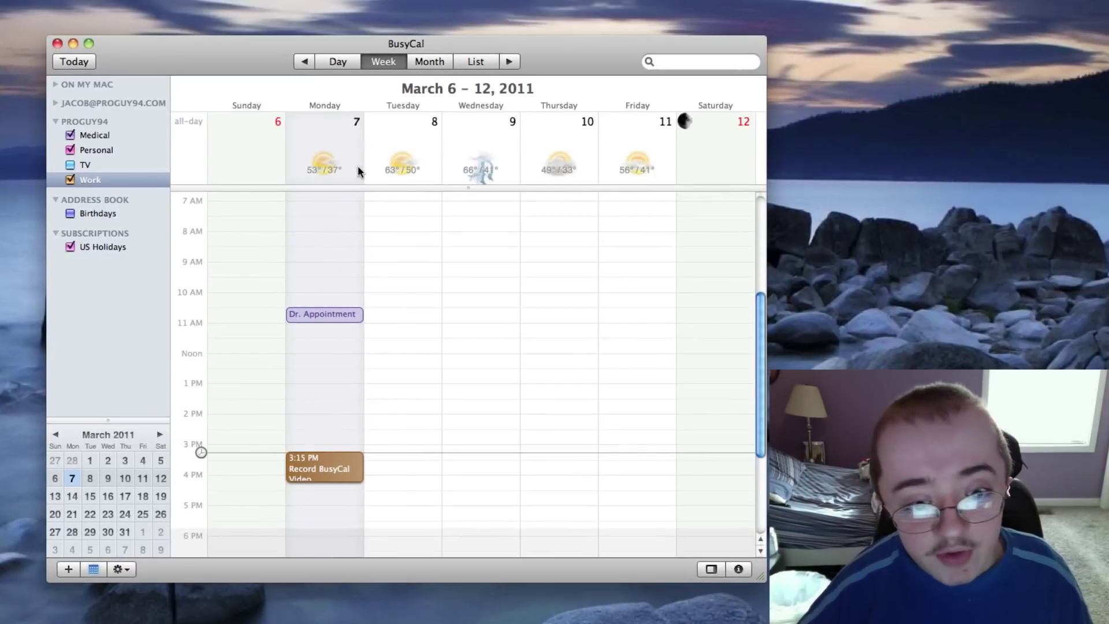
mouse_move(327, 174)
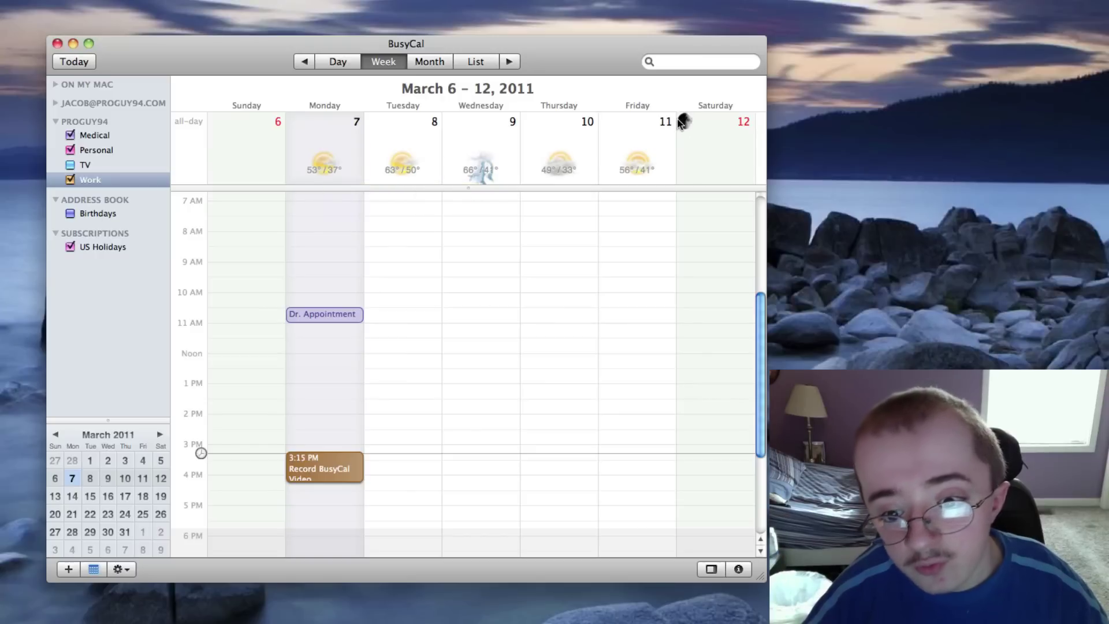
mouse_move(687, 119)
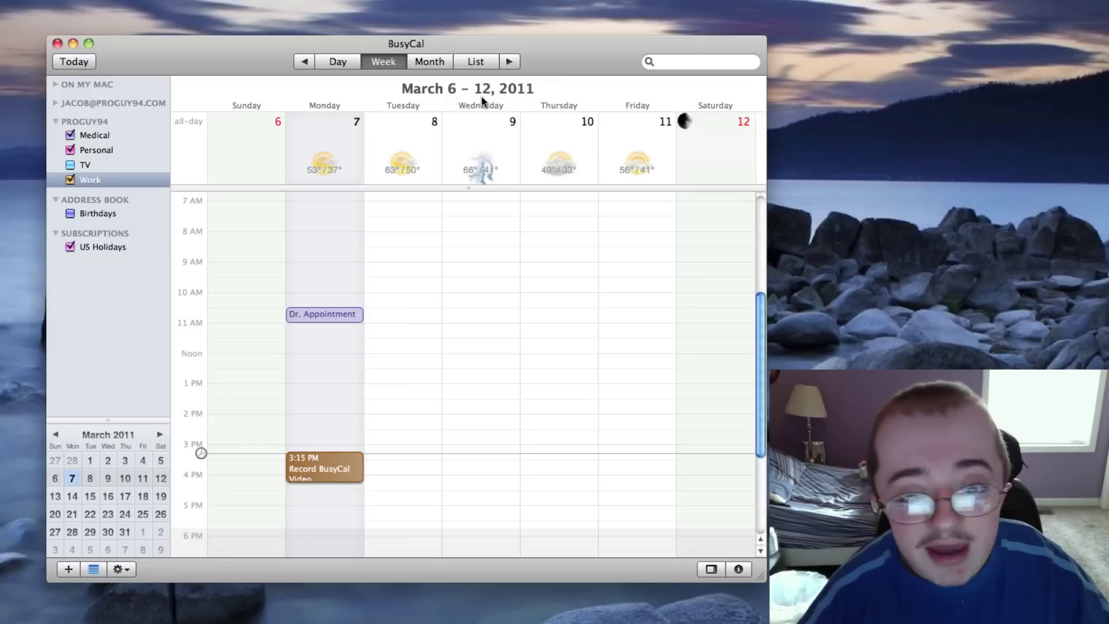
Switch to Day view and scroll through the day's hours
click(351, 64)
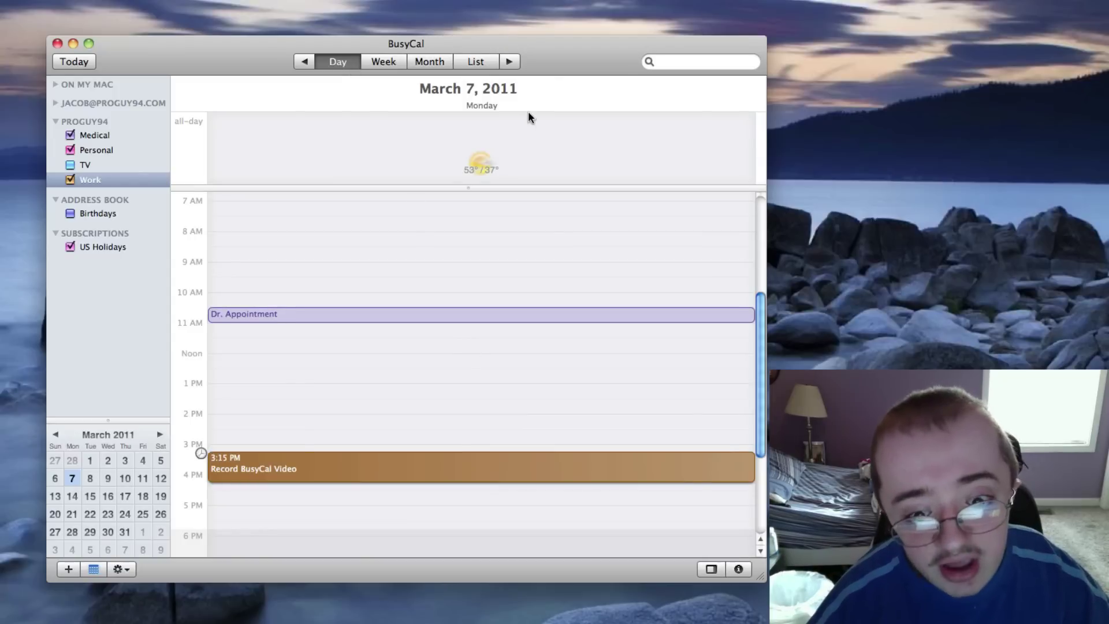
scroll(441, 264, down, 5)
scroll(441, 264, up, 10)
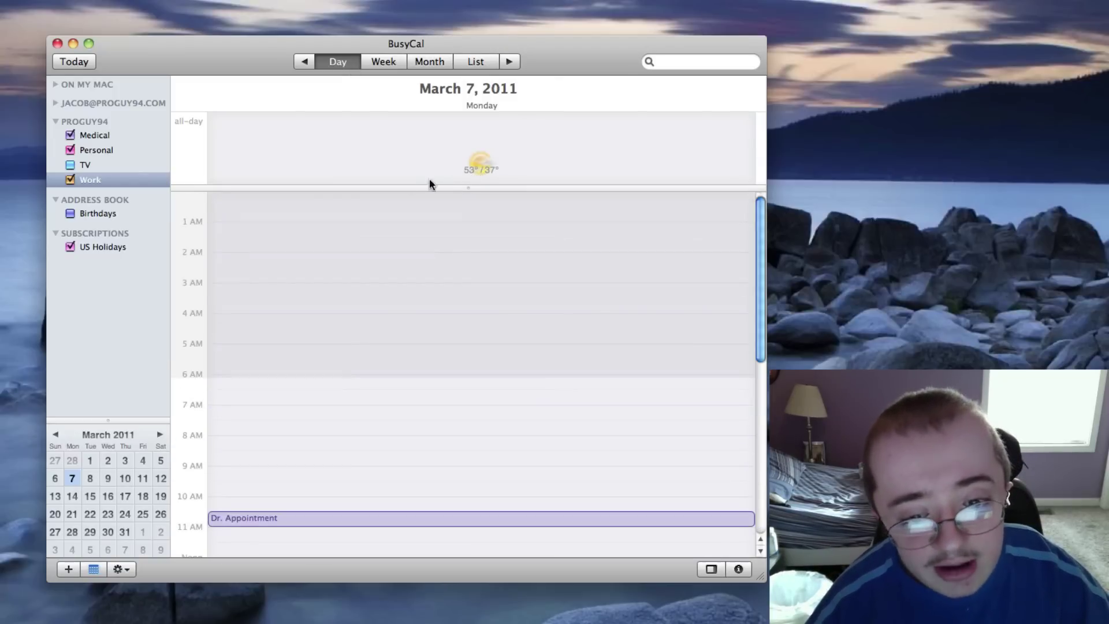
scroll(449, 306, down, 5)
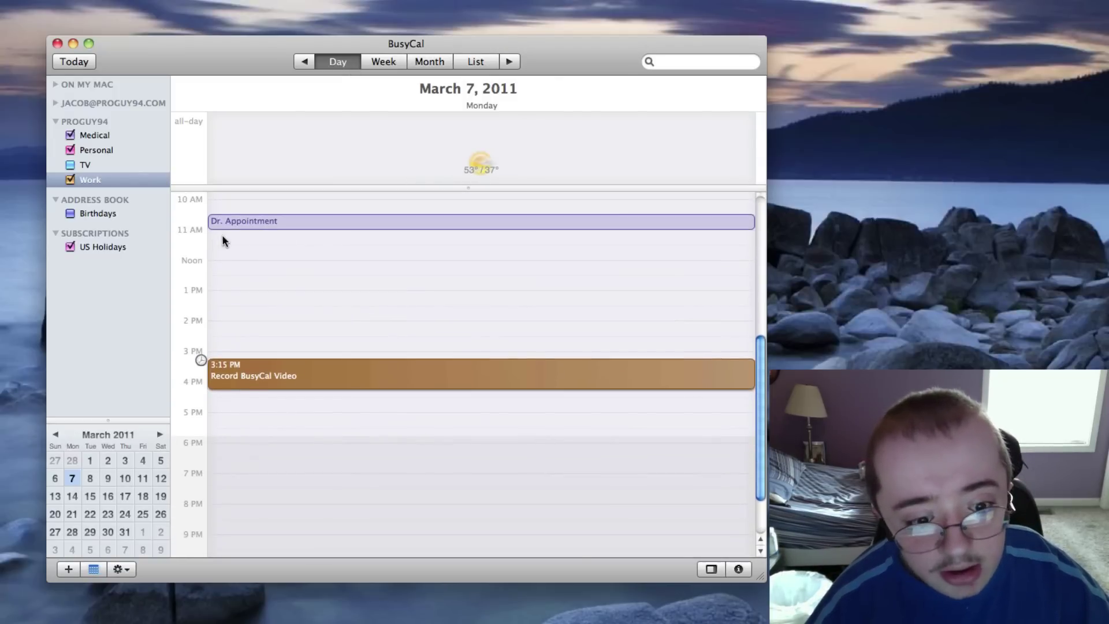
scroll(354, 289, up, 5)
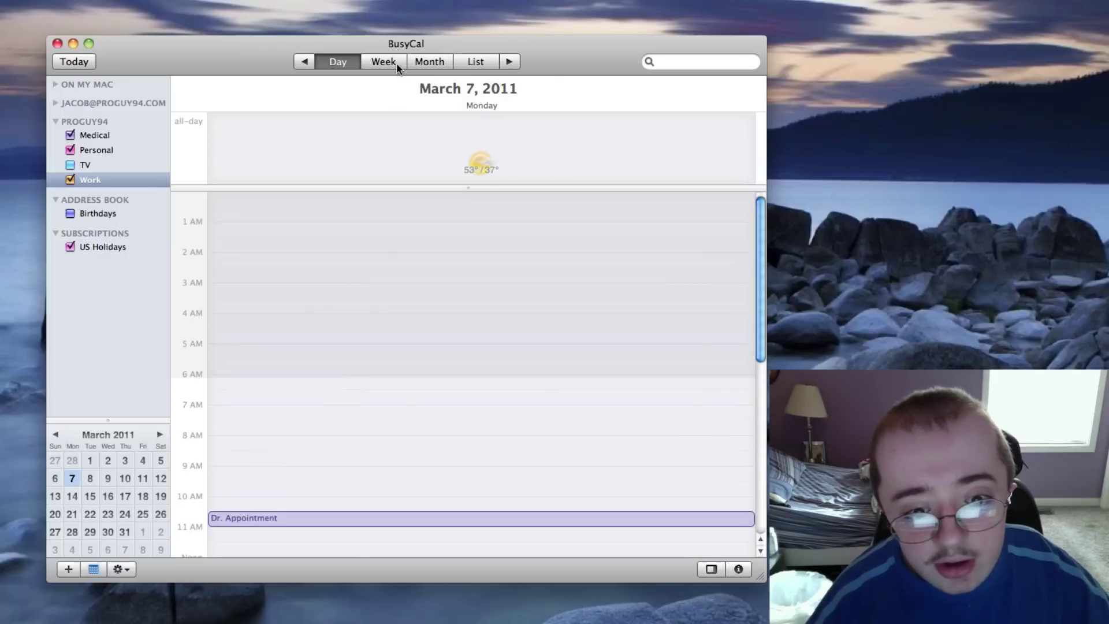
Return to Week view and scroll through the week grid
click(396, 62)
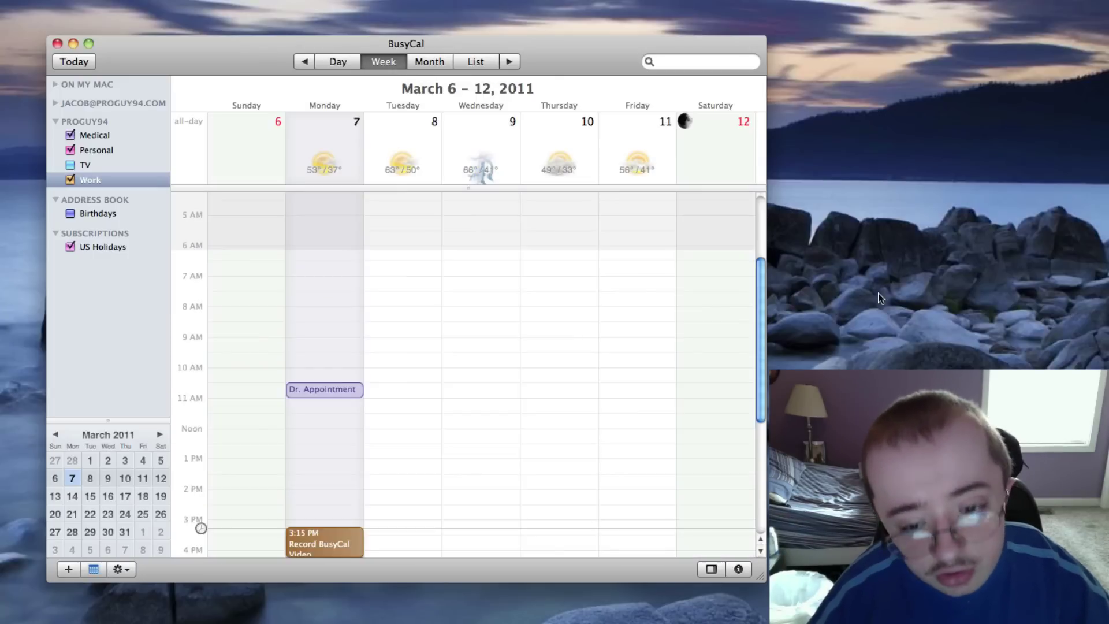
scroll(365, 351, up, 1)
scroll(366, 347, down, 5)
scroll(368, 344, up, 6)
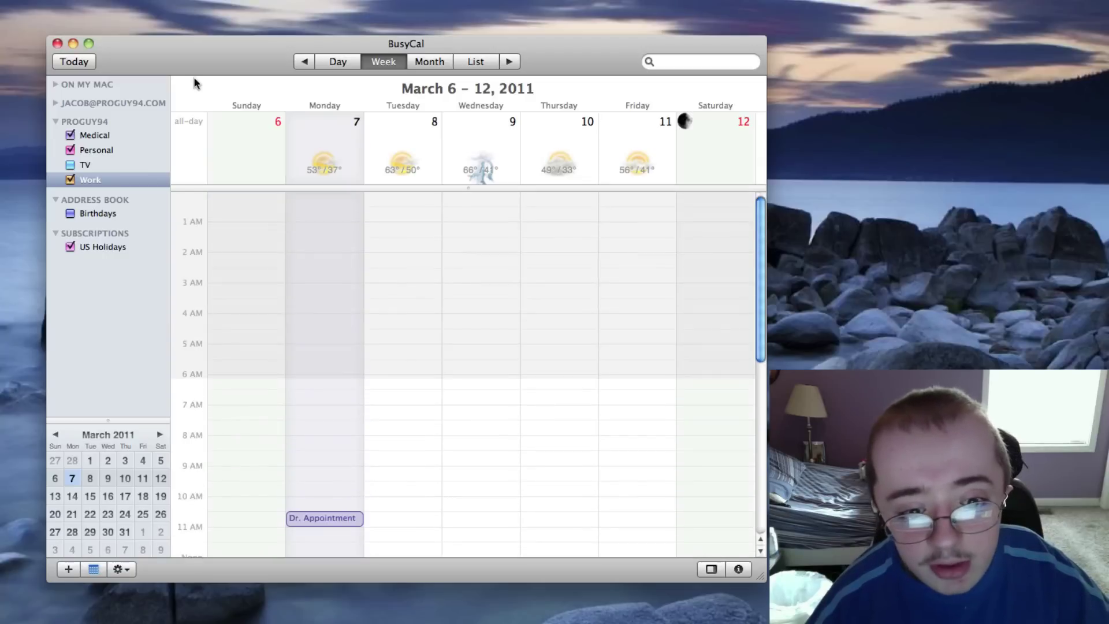
Show March 2011 as a month, then list the month's events
click(430, 70)
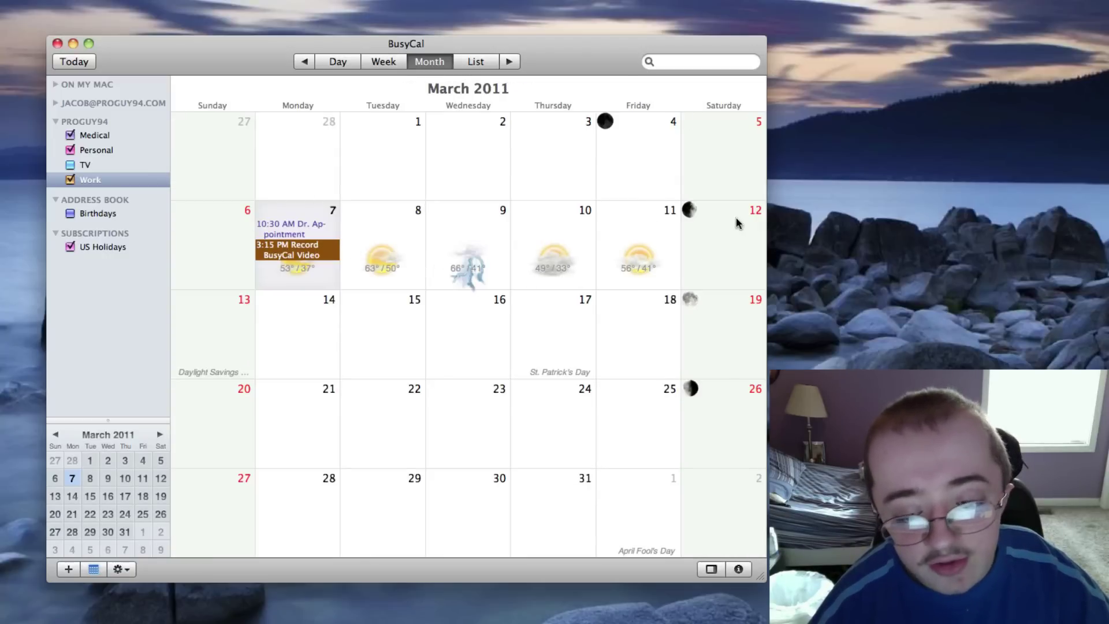
click(312, 227)
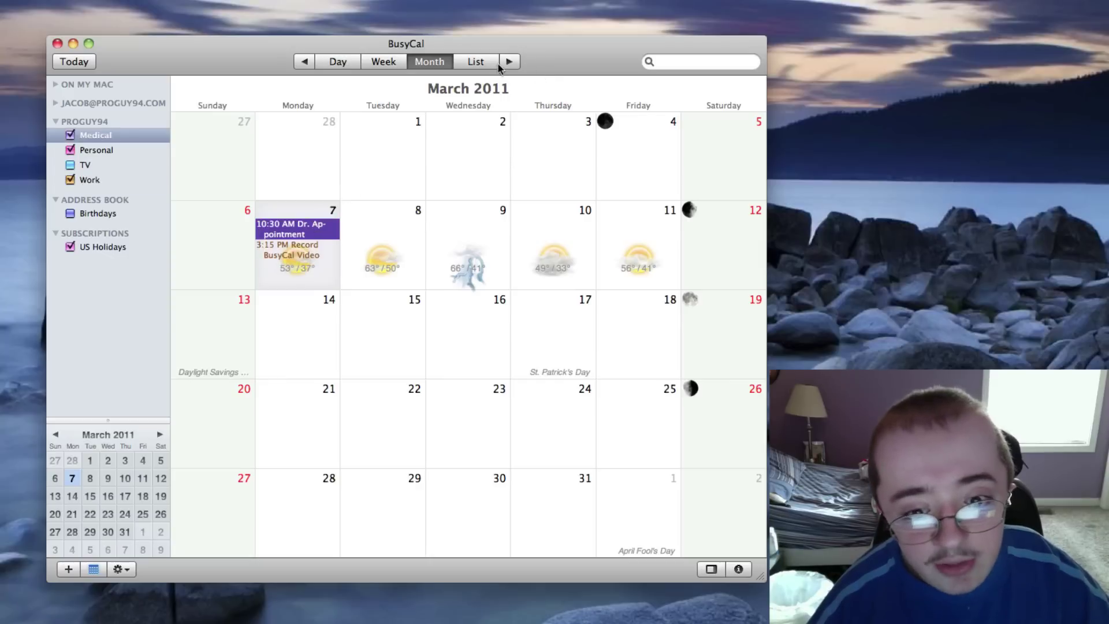
click(478, 62)
click(407, 332)
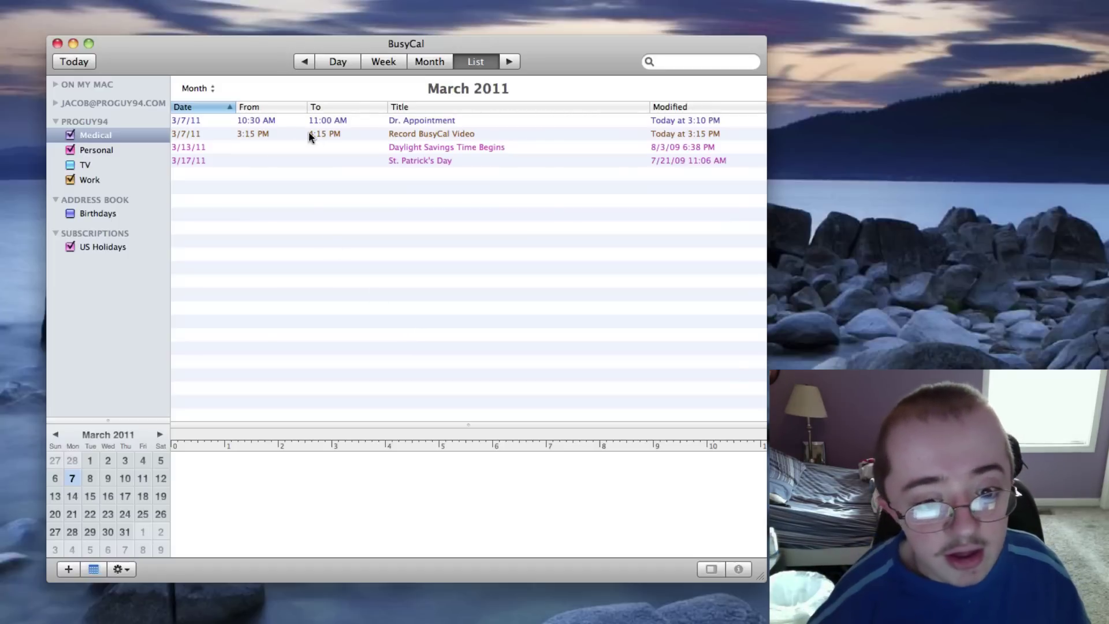
Select Record BusyCal Video in the list, then return to the March 6–12 week grid
click(393, 137)
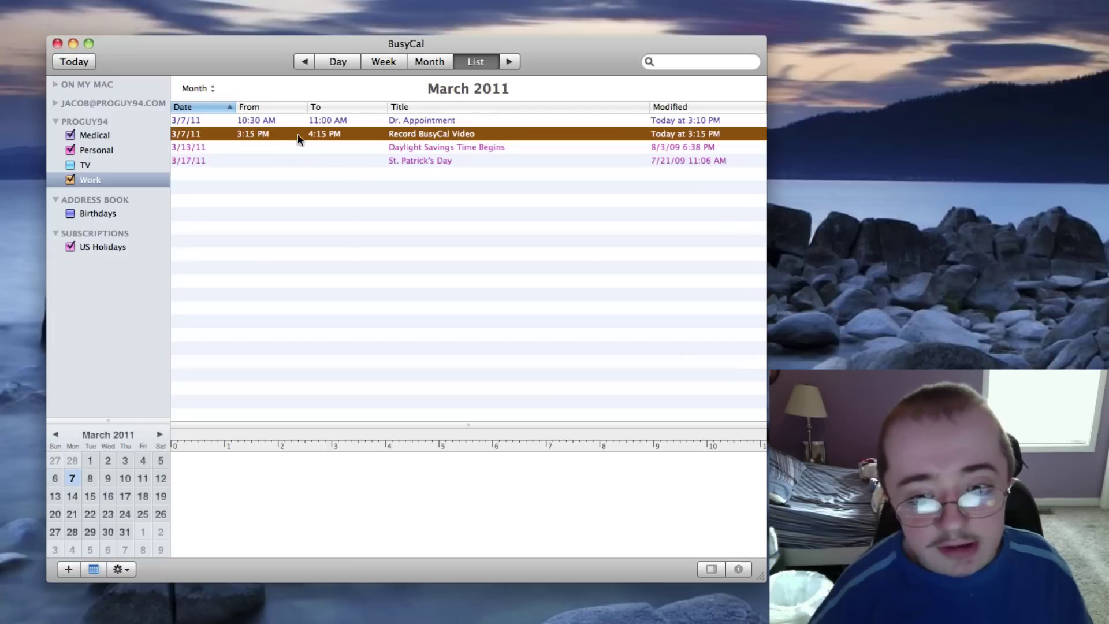
click(385, 64)
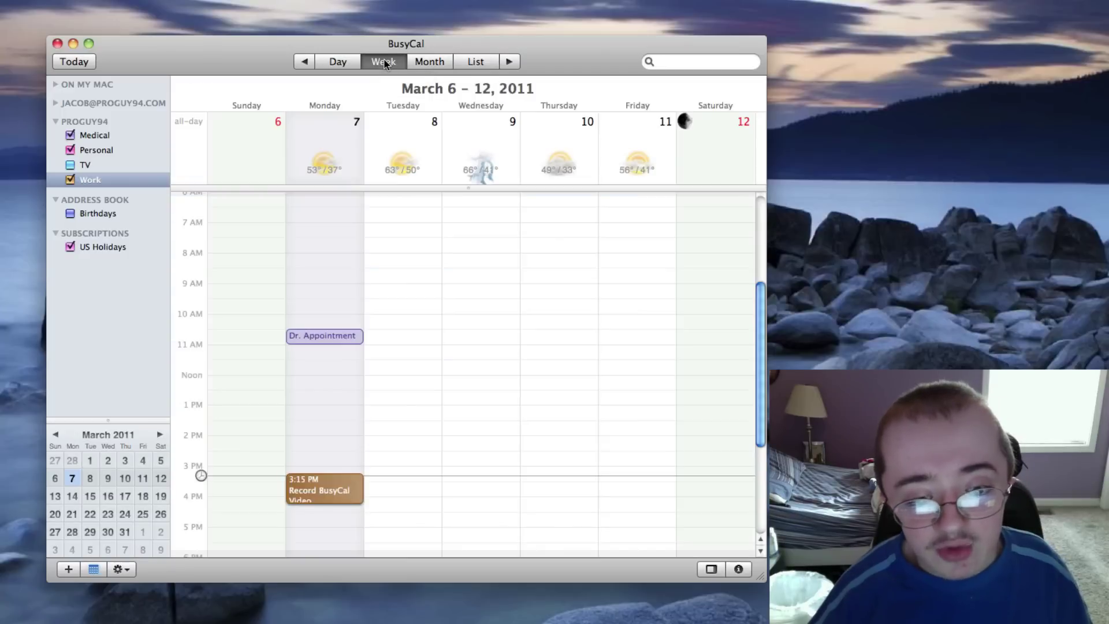
scroll(354, 383, down, 3)
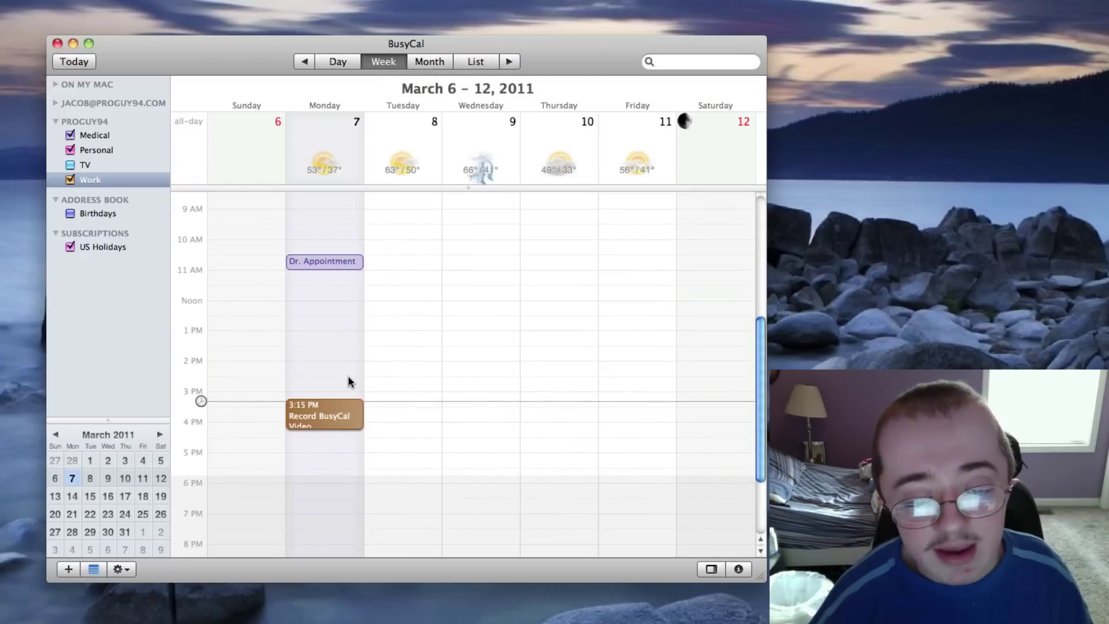
scroll(482, 320, up, 1)
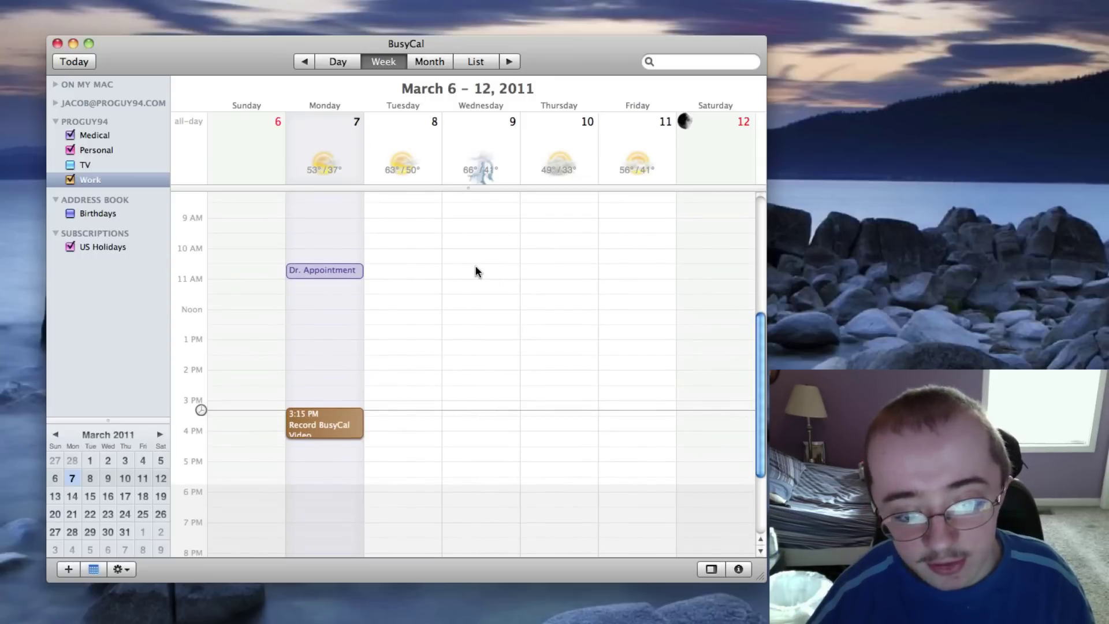
Create 'Apple Event' on Wednesday, March 9, 10:30–11:45 AM, and review its details
drag(476, 265, 476, 296)
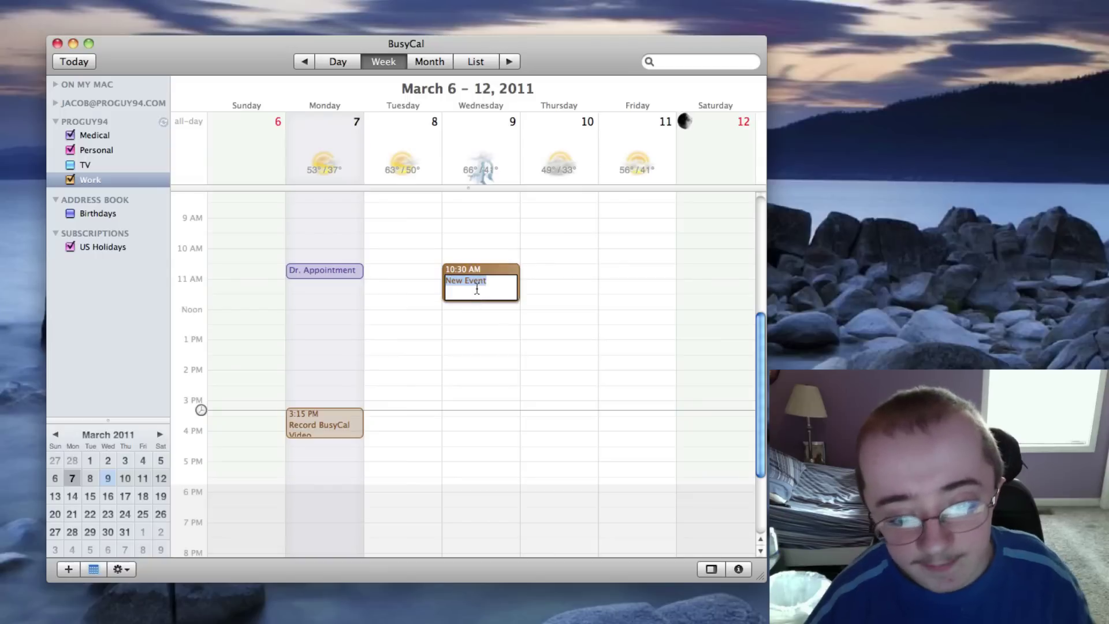
text(Appl)
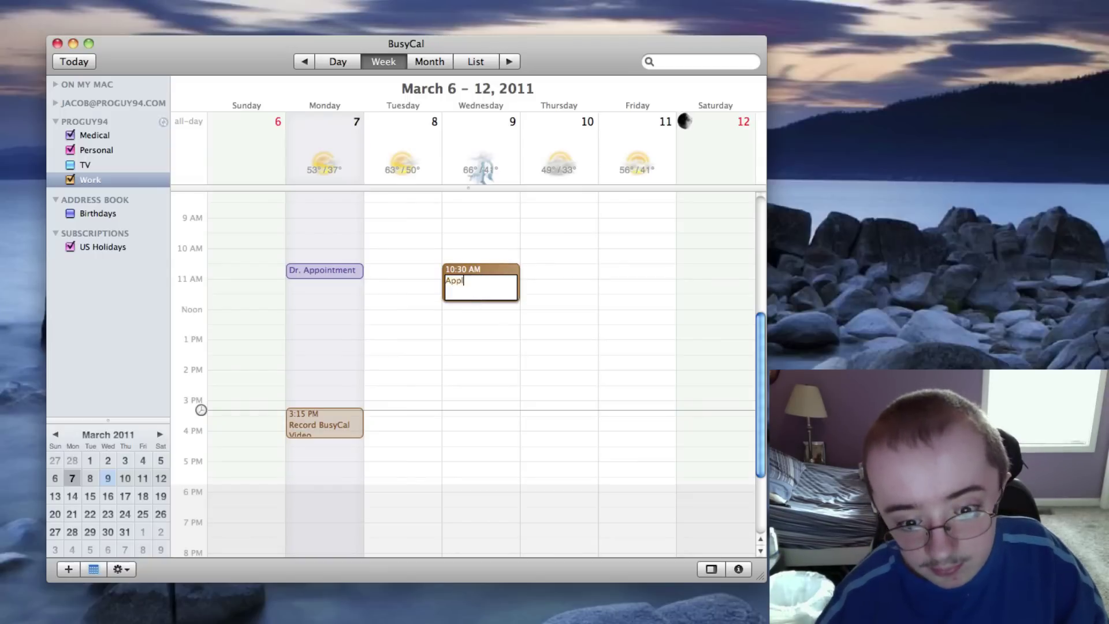
text(e Event)
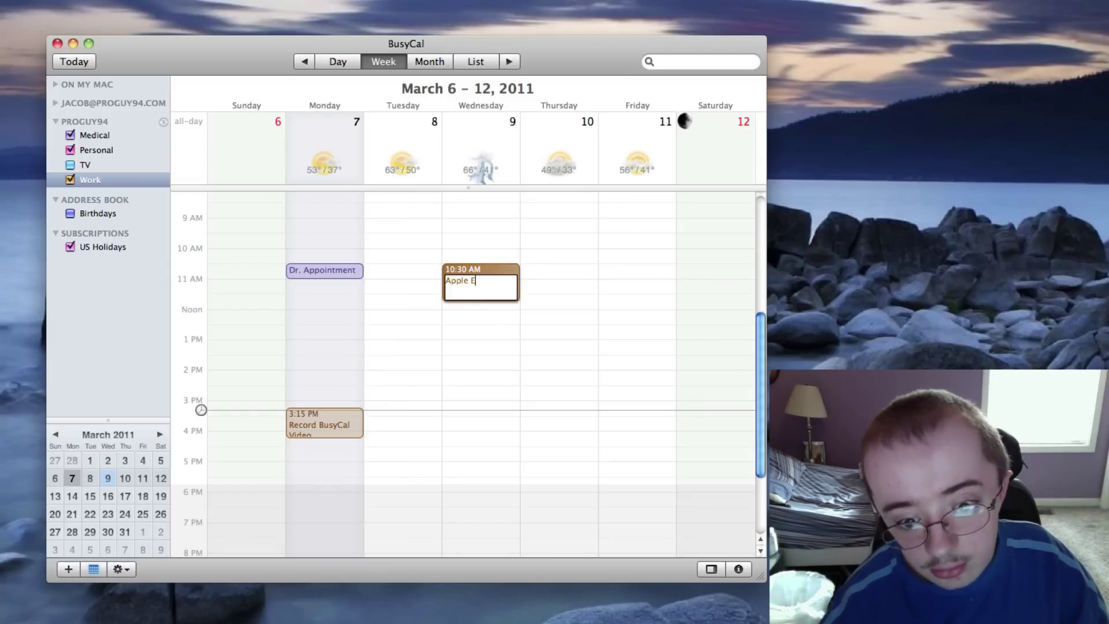
click(477, 315)
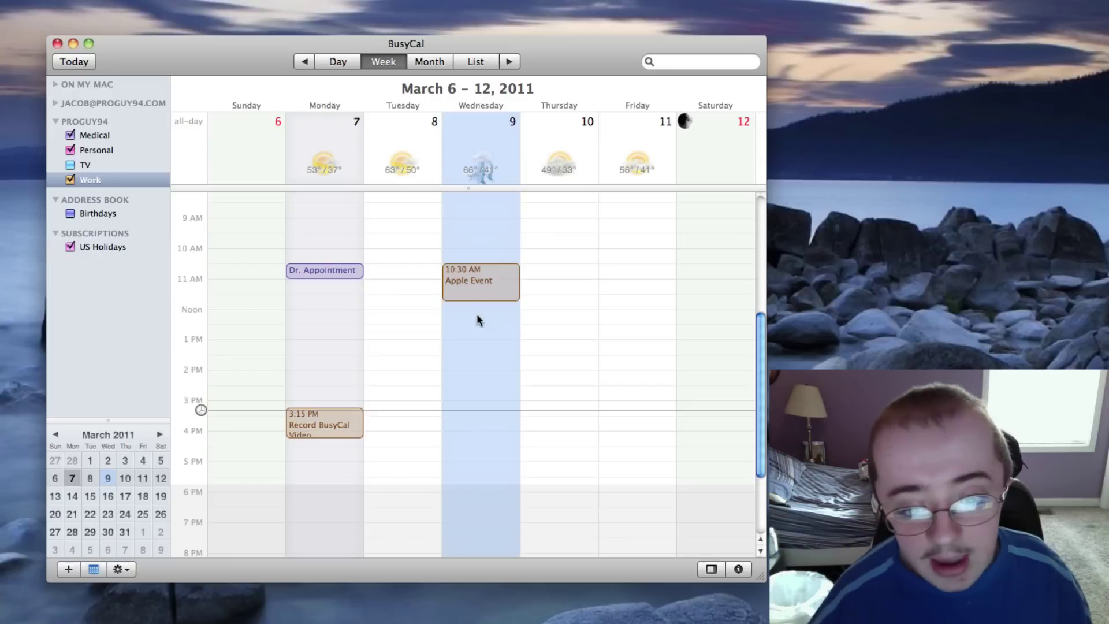
click(455, 283)
double_click(456, 283)
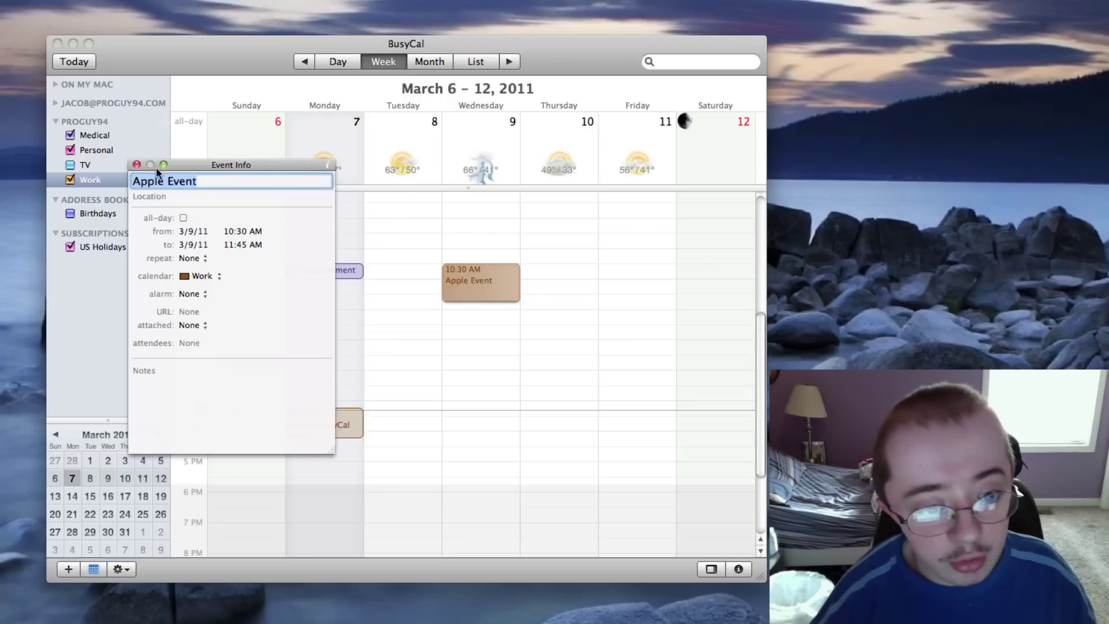
click(137, 165)
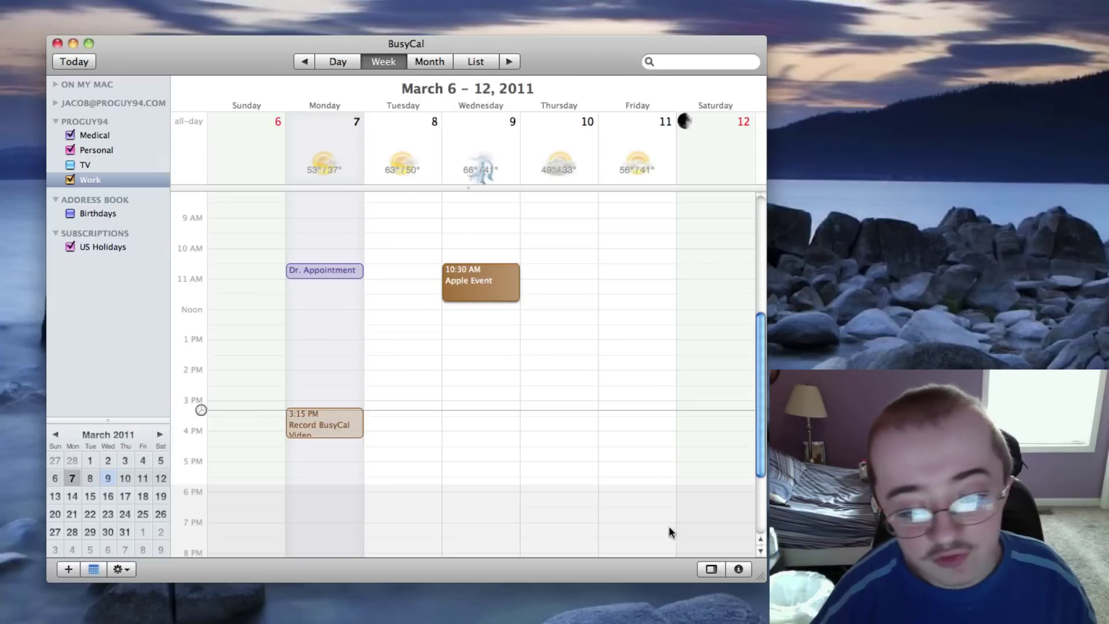
Show the event details panel and set Apple Event's location to Apple HQ
click(712, 569)
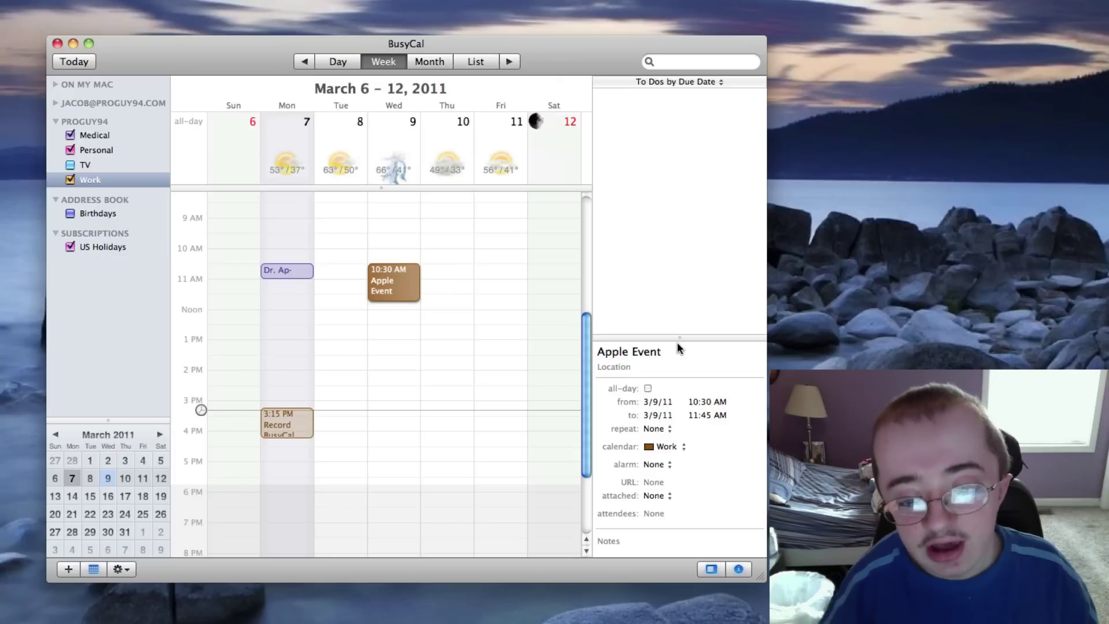
click(626, 368)
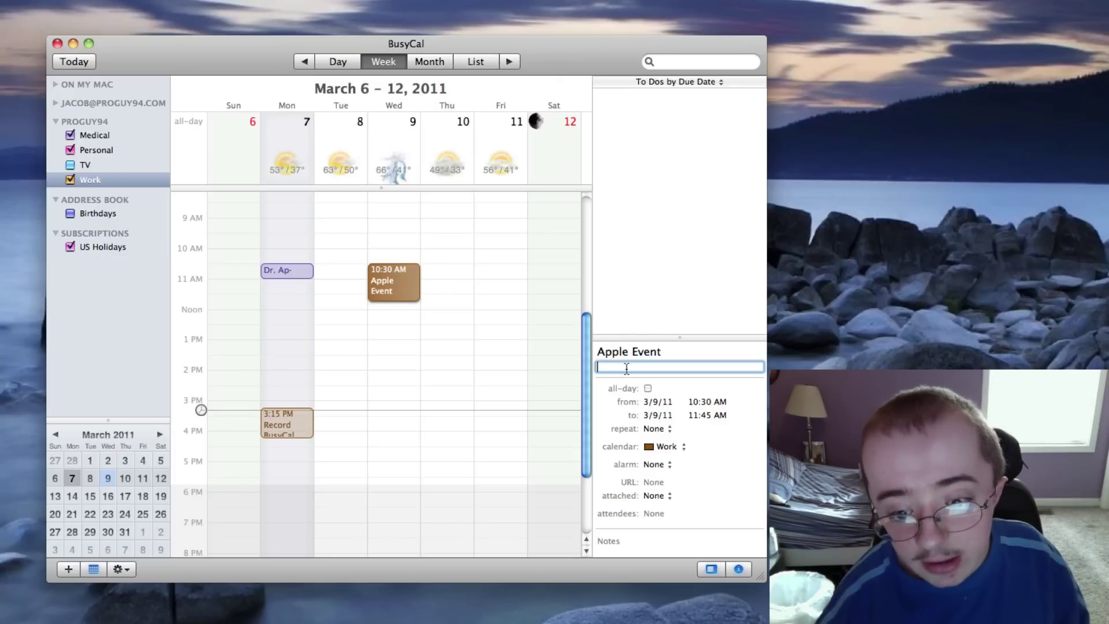
text(Apple)
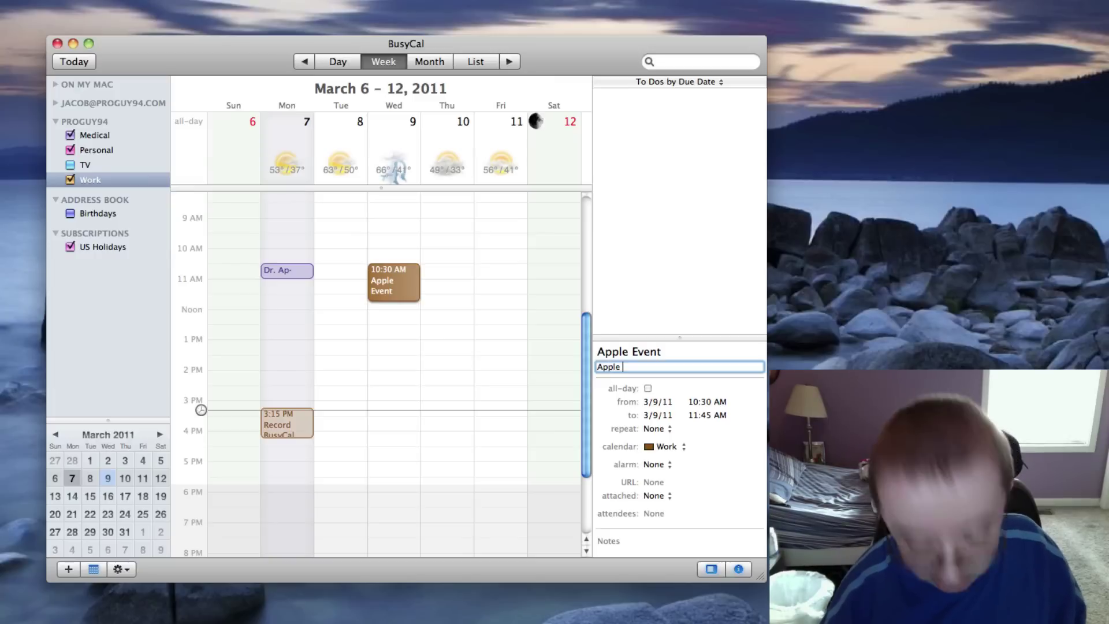
text( HQ)
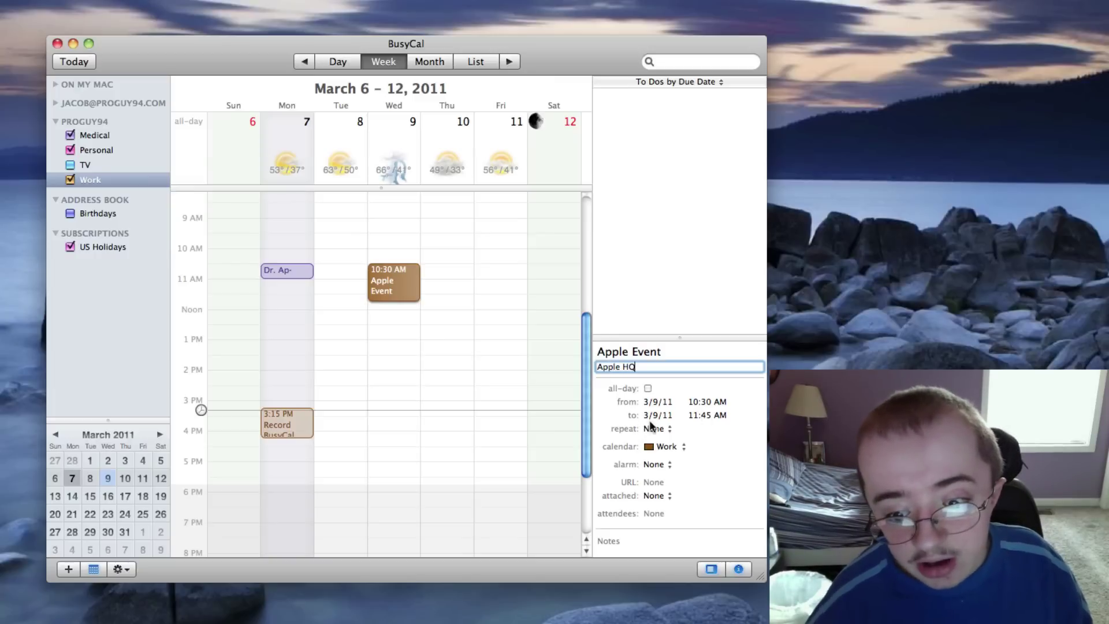
click(706, 415)
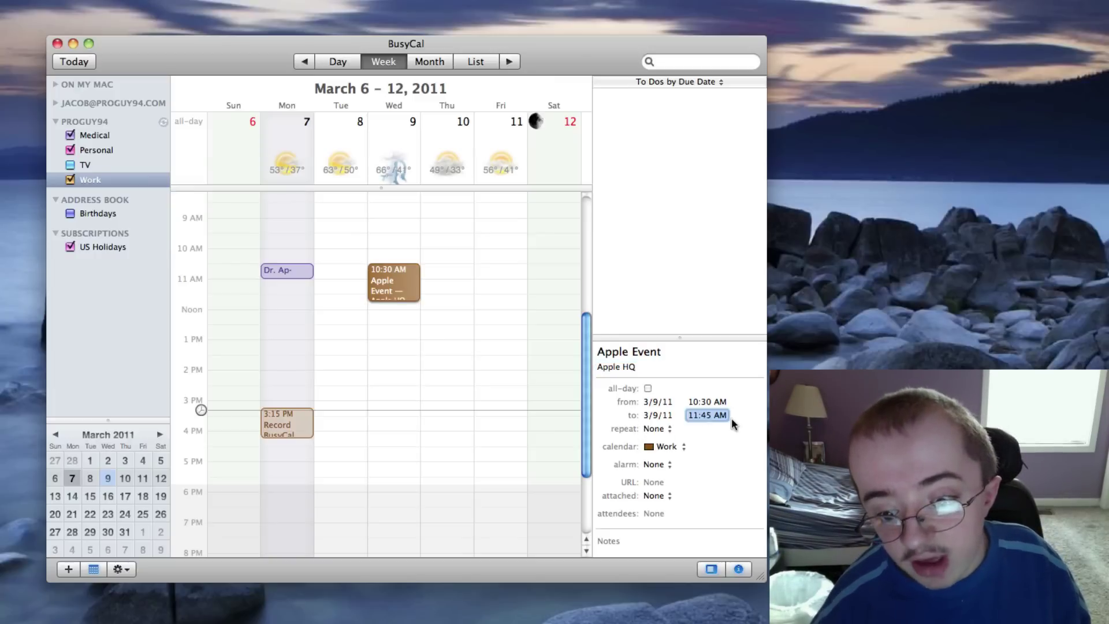
Change Apple Event's start time to 10:31 AM
click(717, 403)
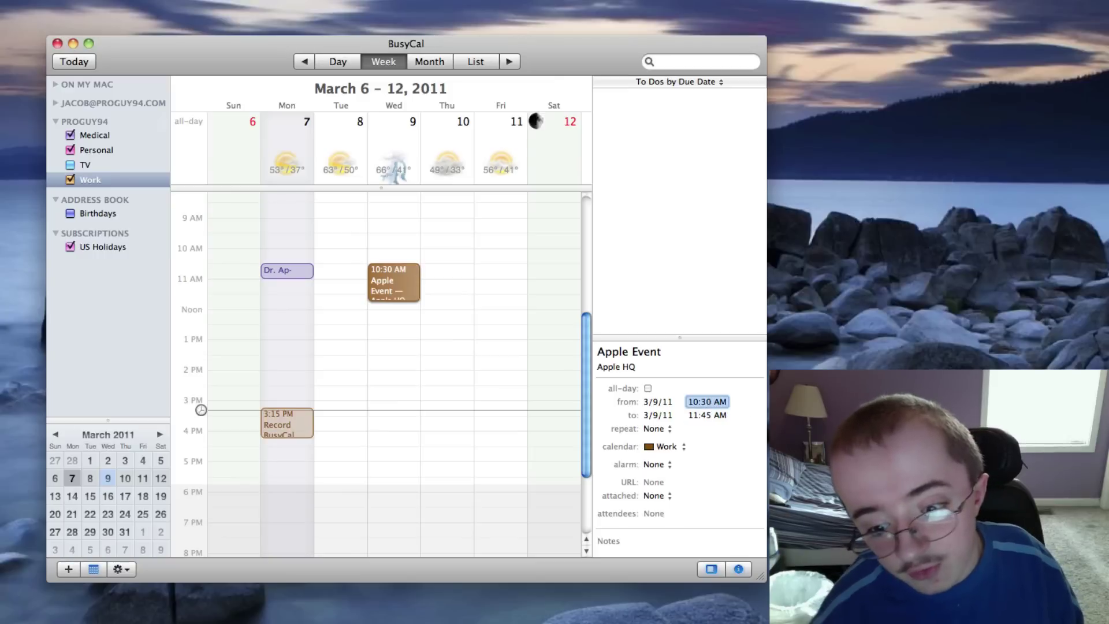
click(714, 402)
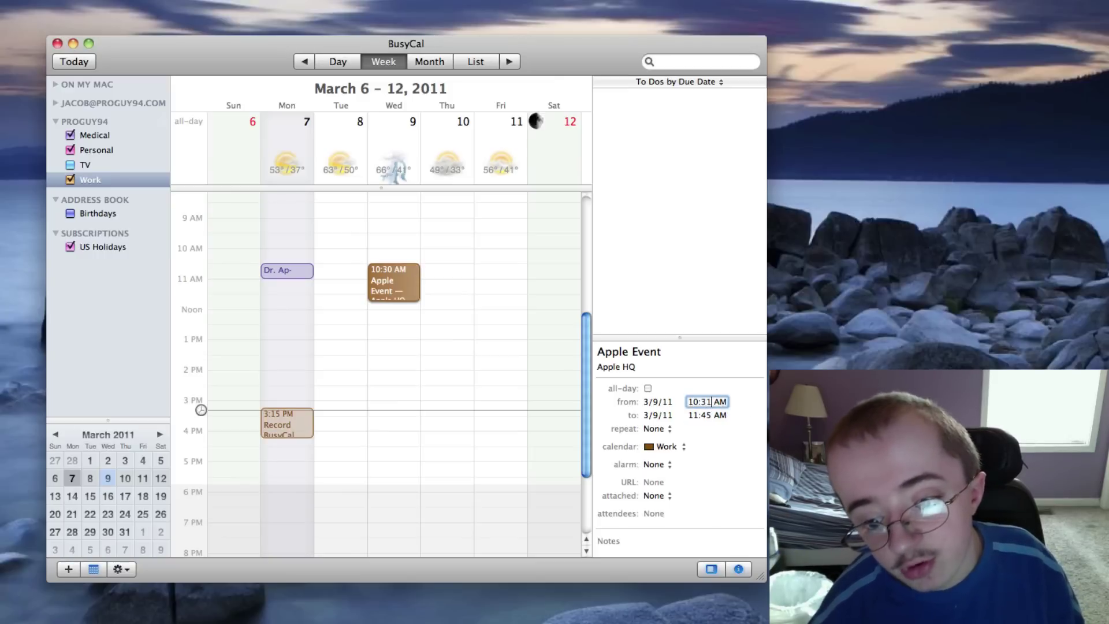
text(1)
key(Return)
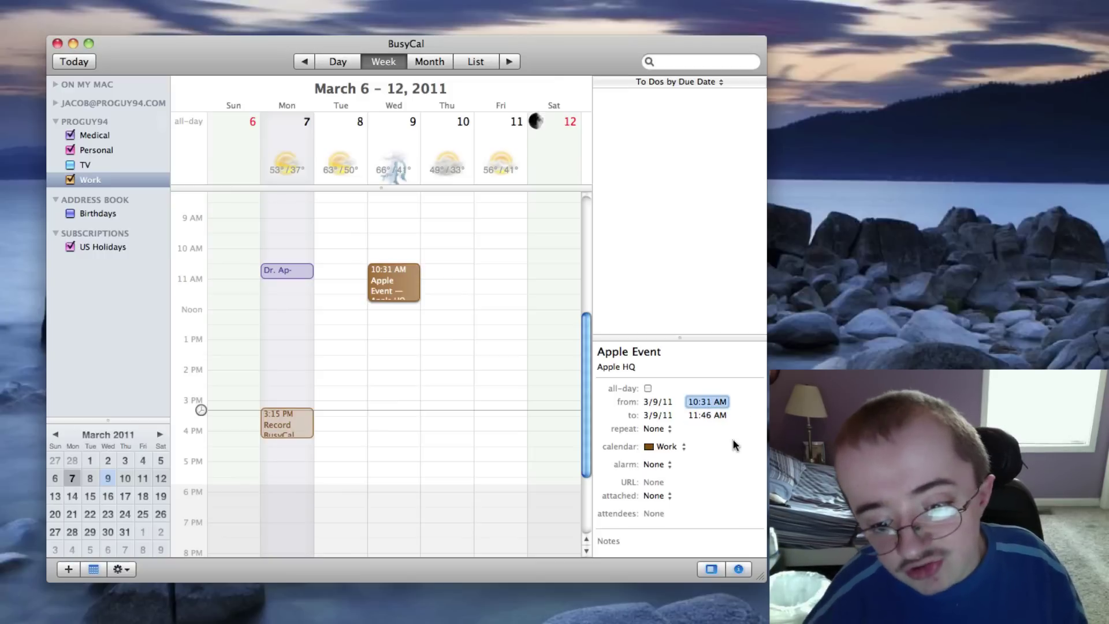
Set Repeat to Every day, then back to None, and move the event to the Personal calendar
click(658, 429)
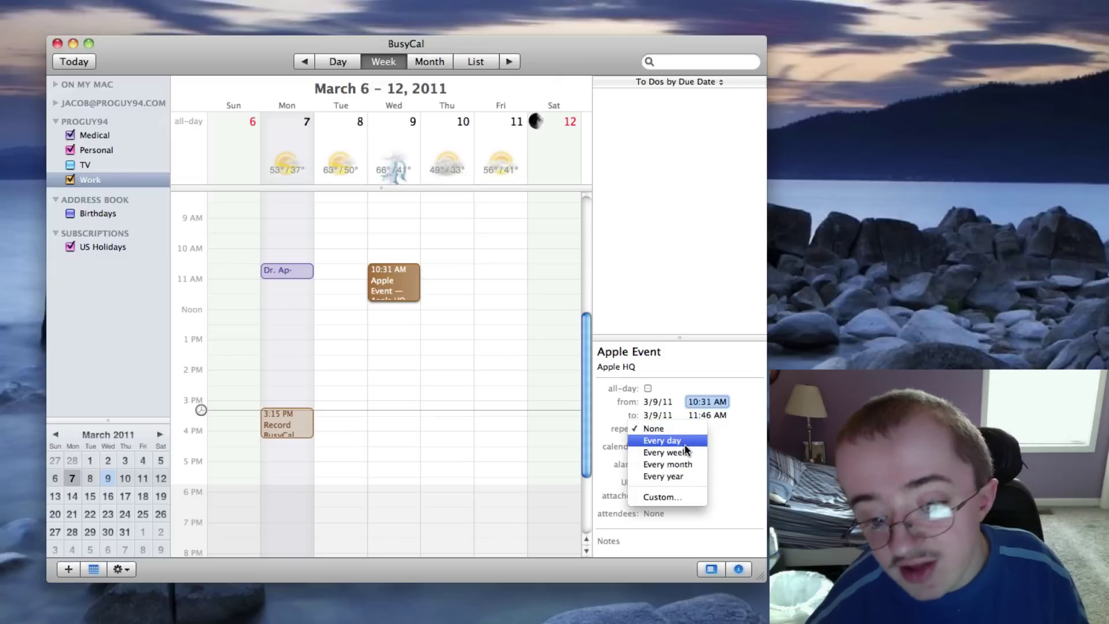
click(685, 442)
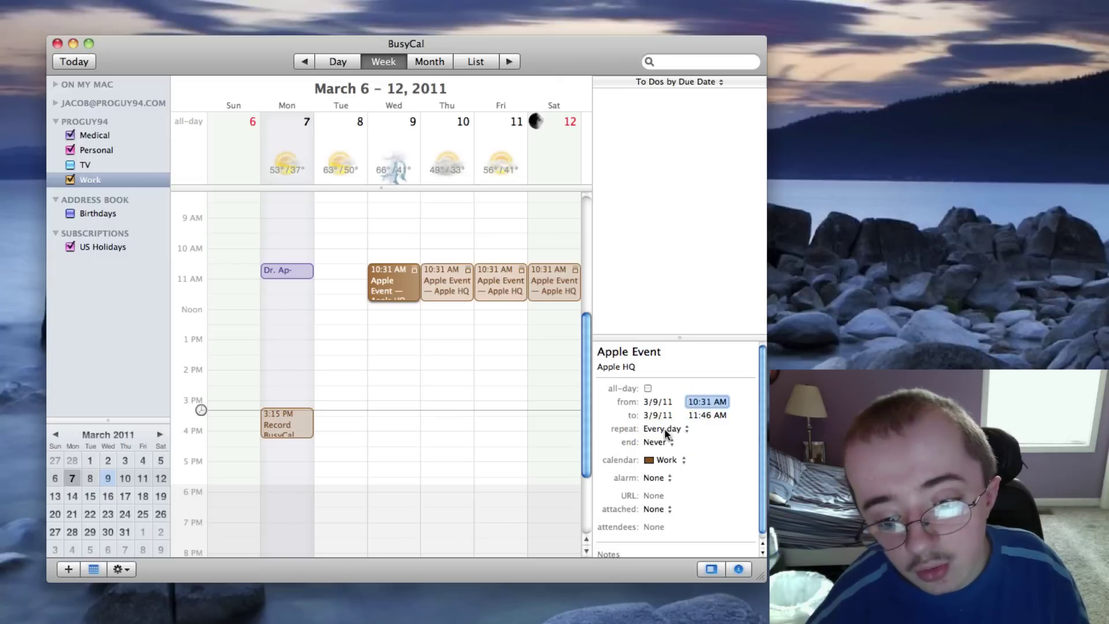
click(664, 428)
click(674, 416)
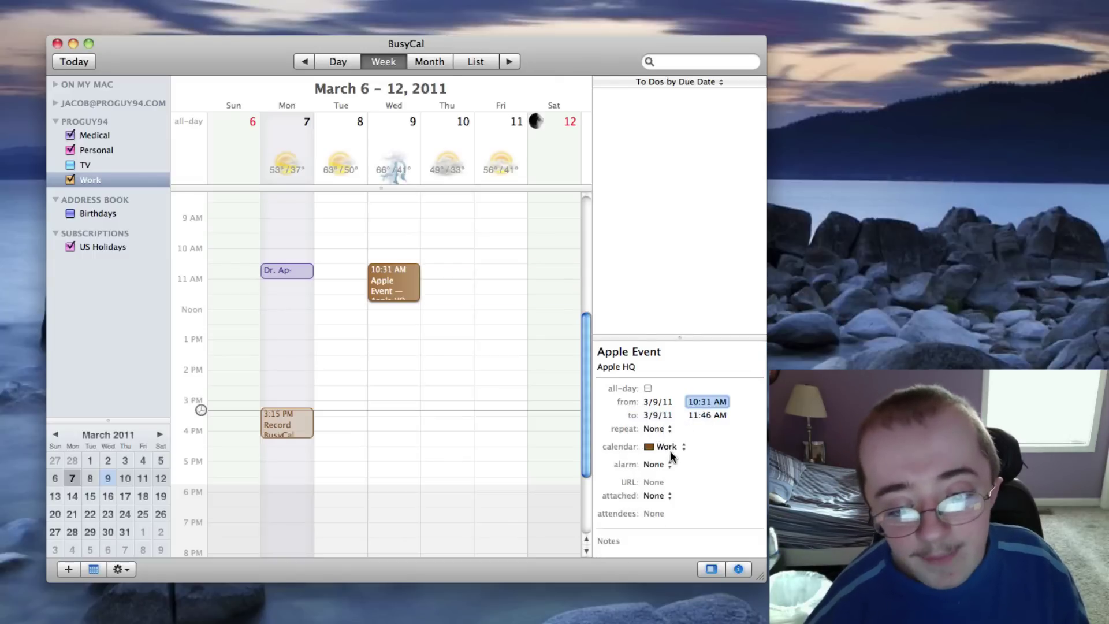
click(674, 449)
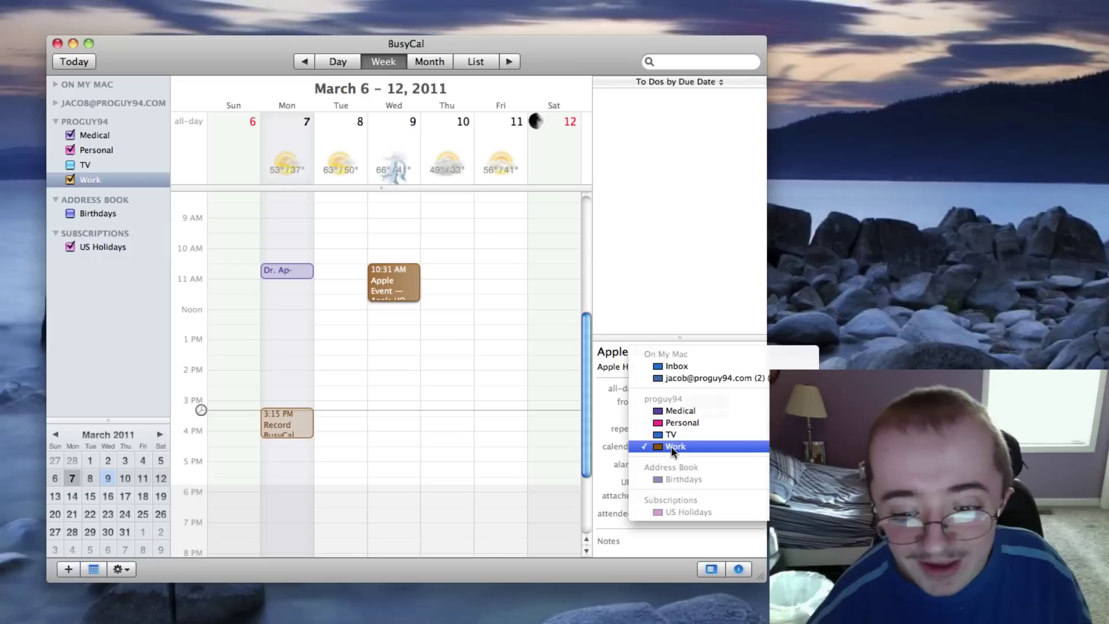
click(687, 423)
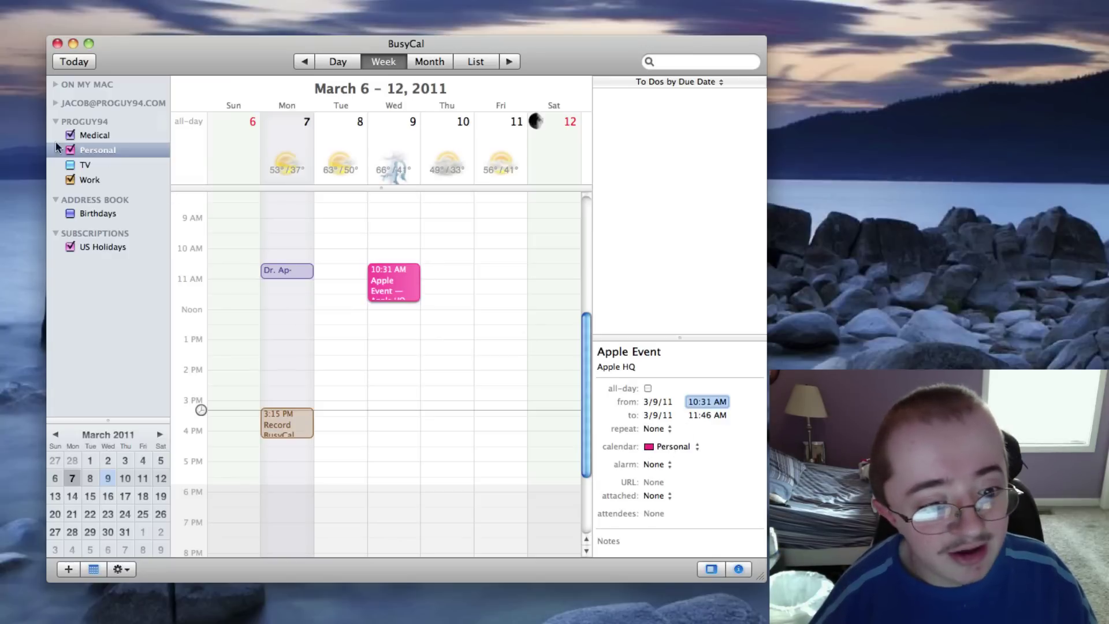
Recolour the Personal calendar, first to Pink via Get Info, then to Salmon
right_click(95, 154)
click(133, 157)
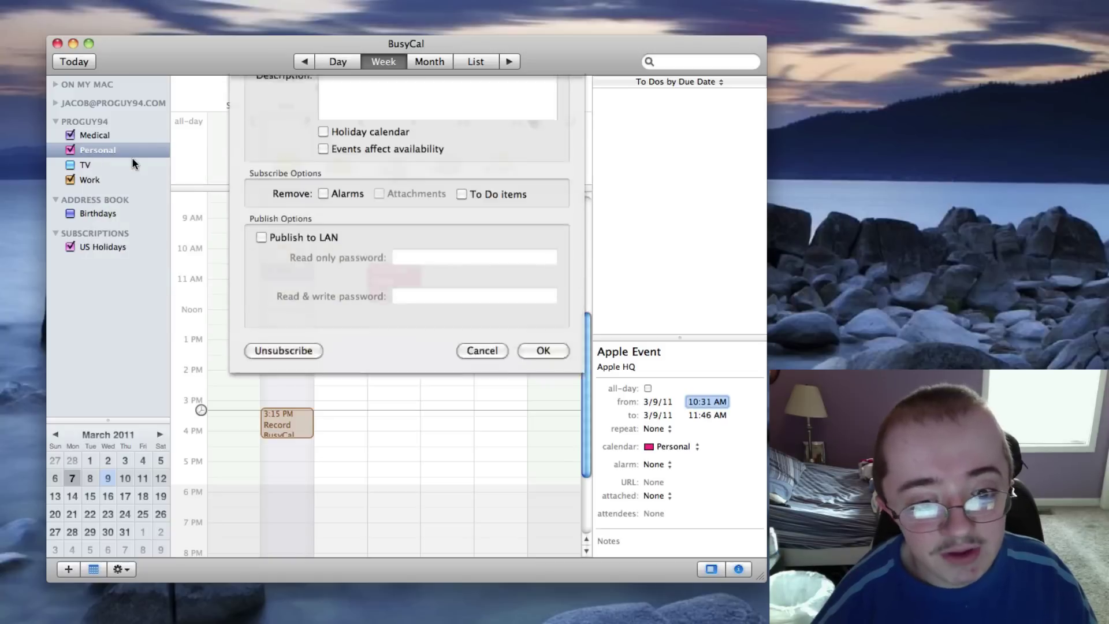
click(549, 118)
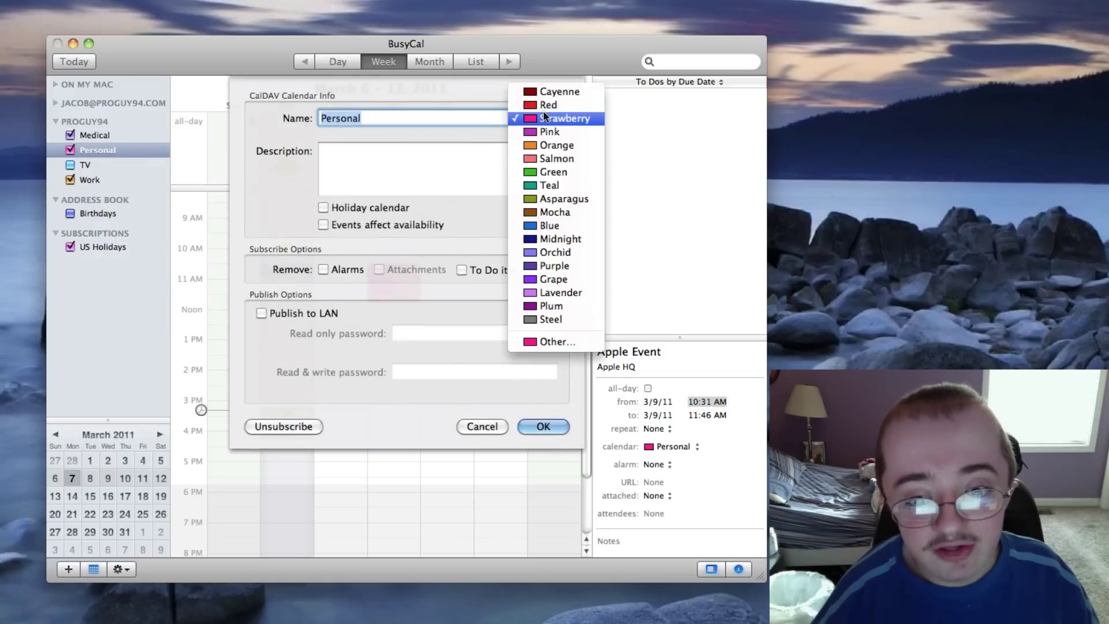
click(549, 132)
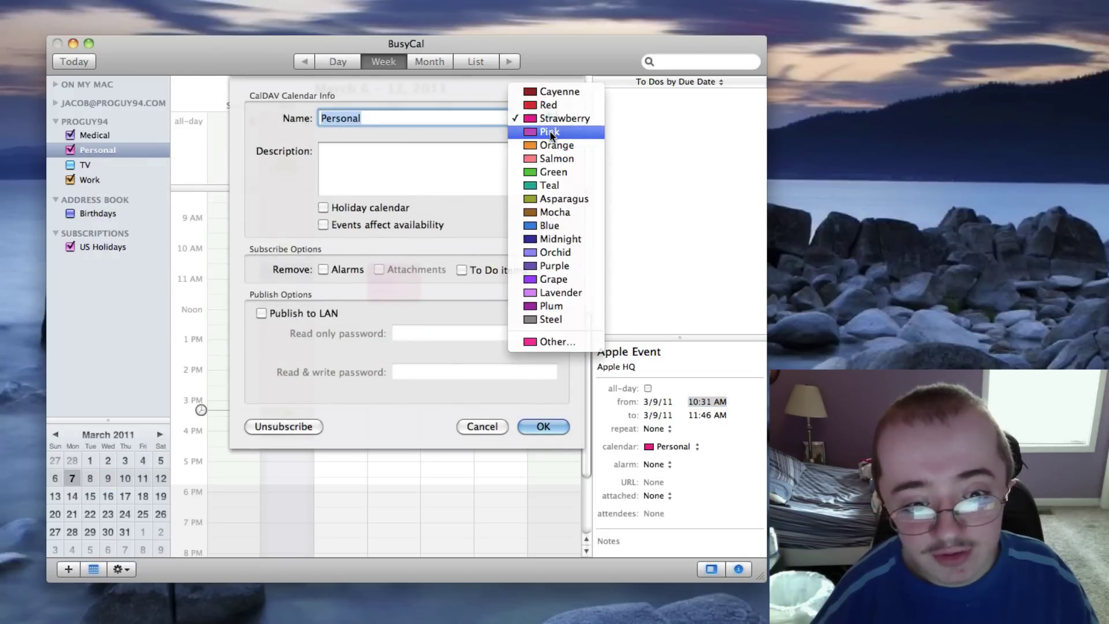
click(553, 430)
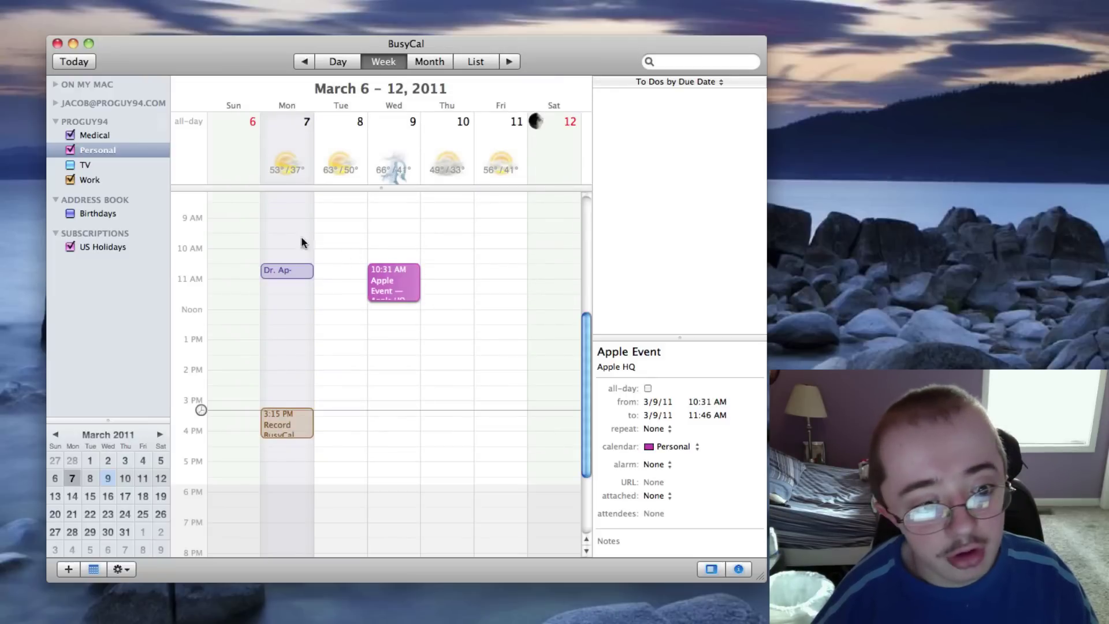
right_click(113, 154)
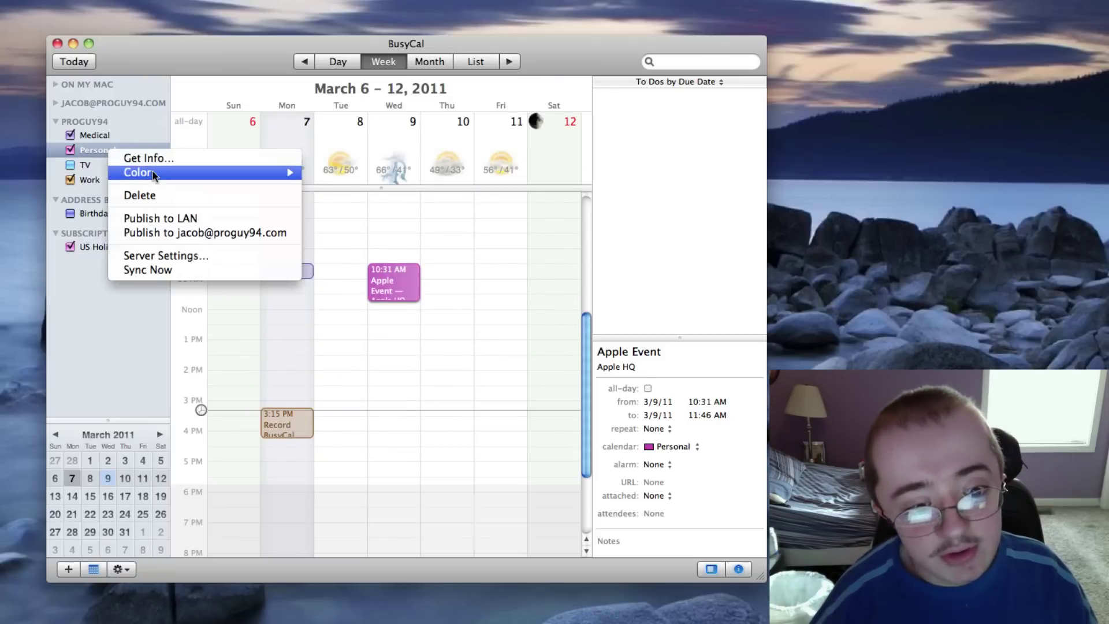
mouse_move(296, 177)
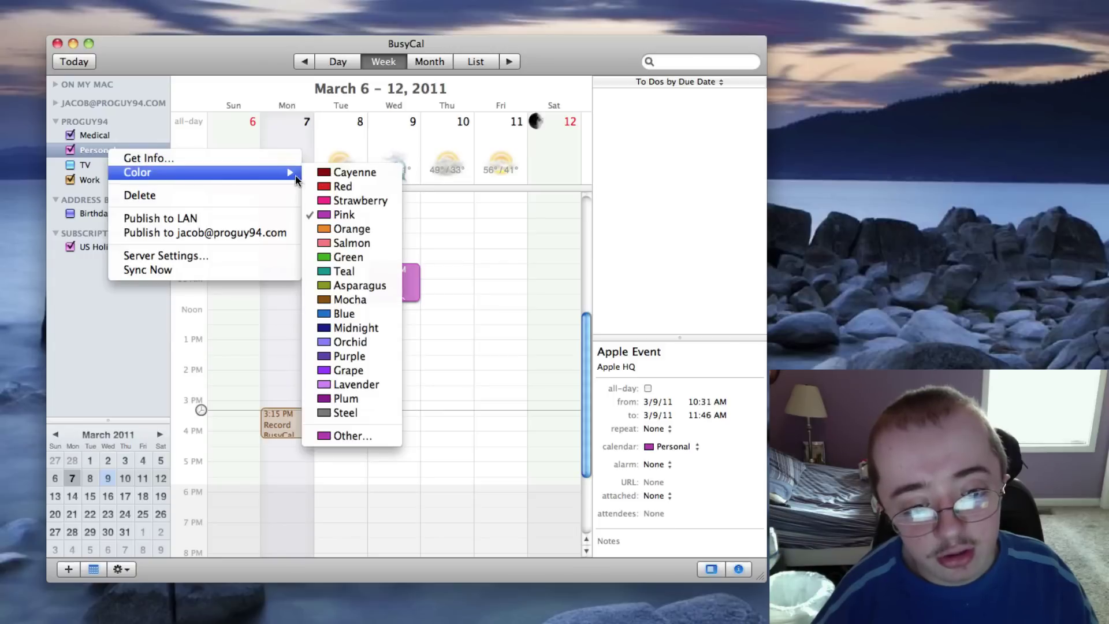
click(342, 245)
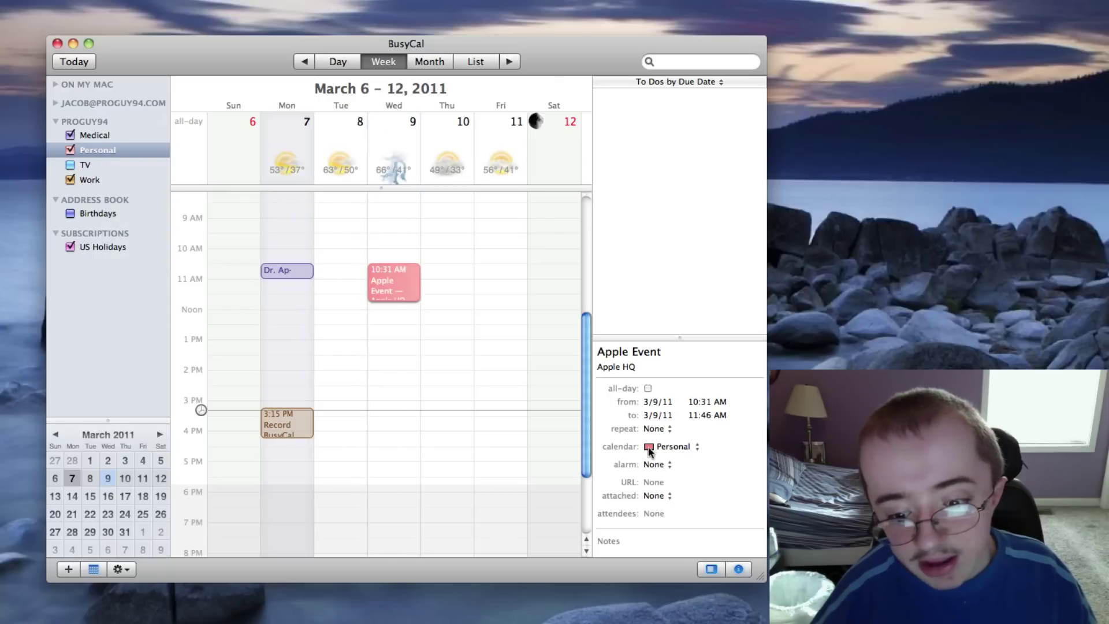
Hide the side panel and delete the Apple Event from Wednesday, March 9
click(710, 571)
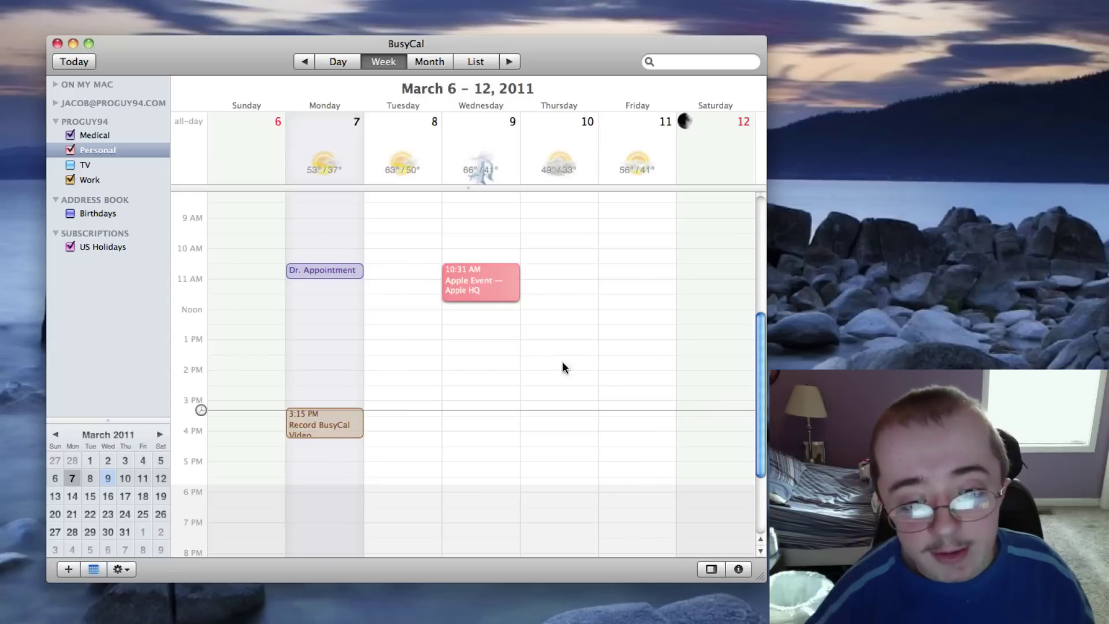
click(473, 280)
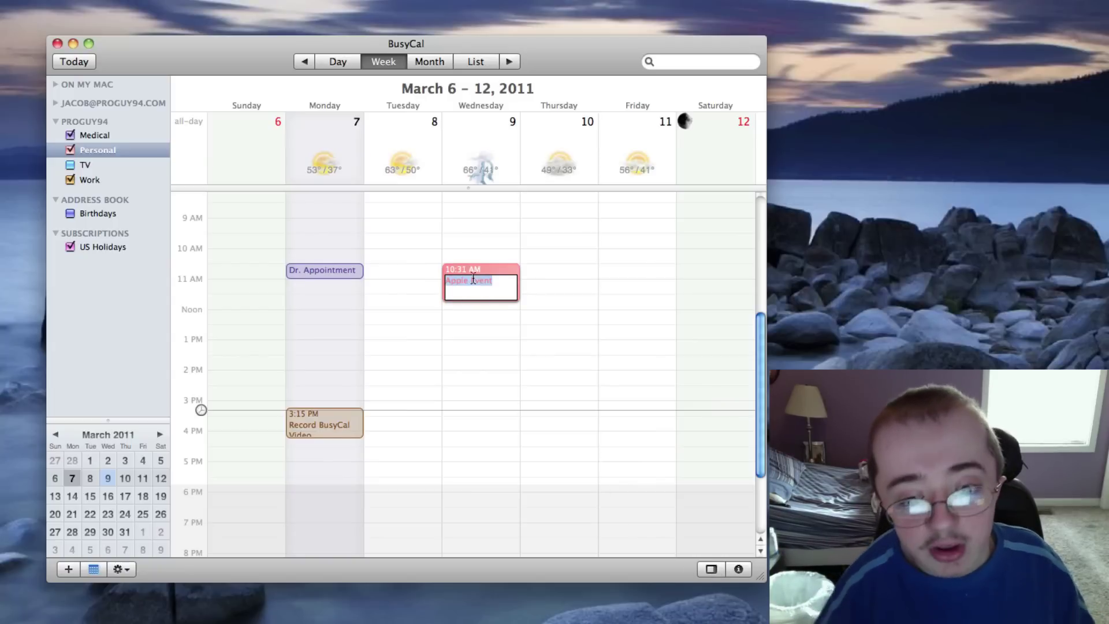
key(Delete)
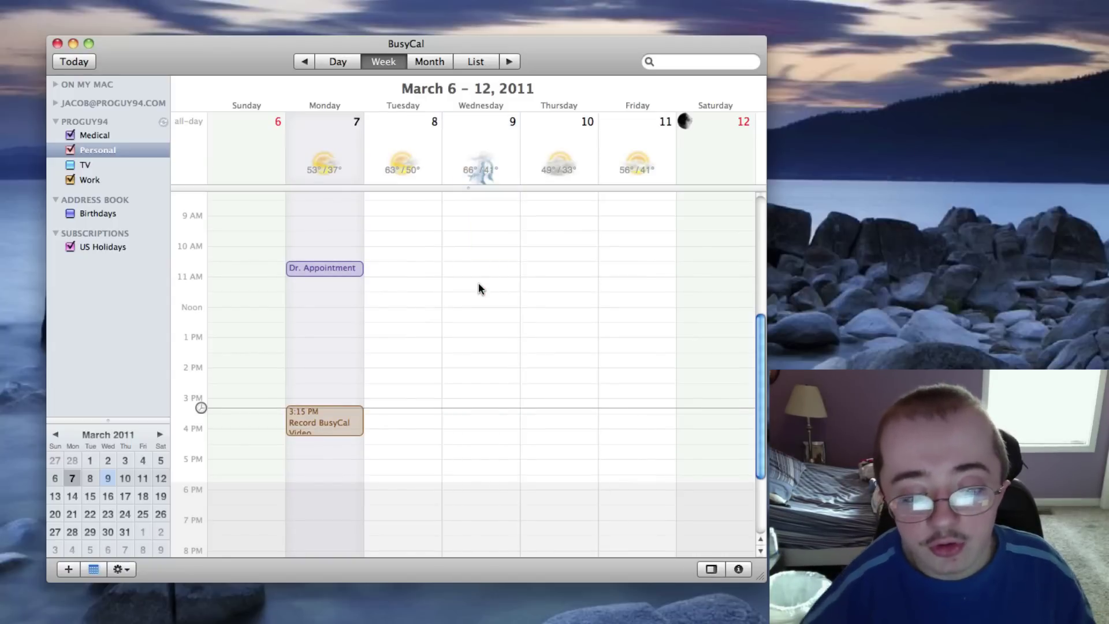
click(335, 414)
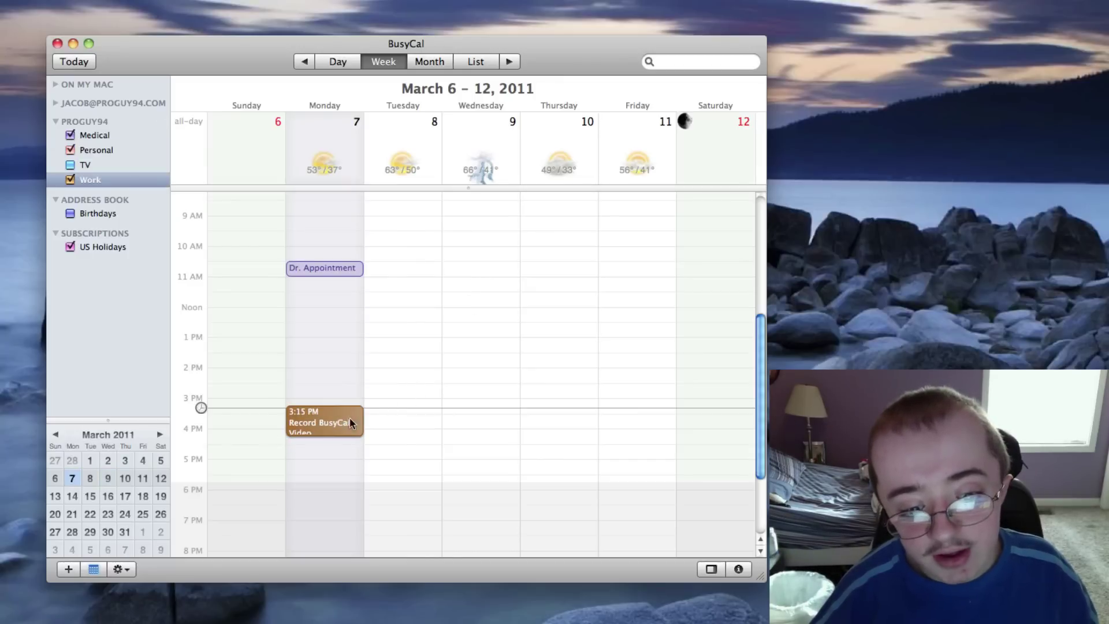
click(374, 416)
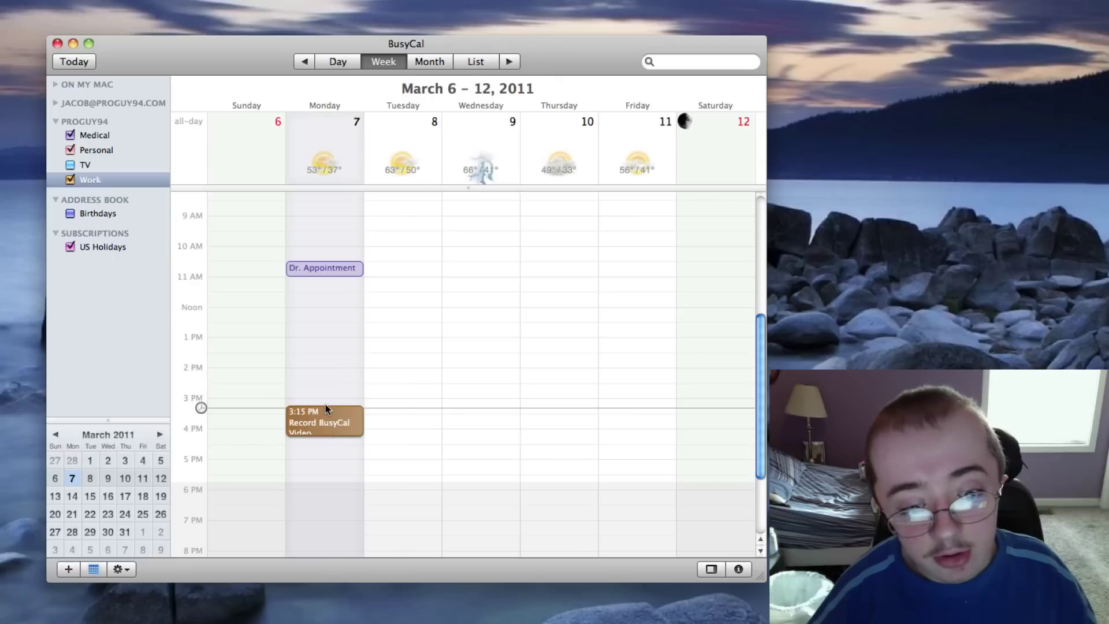
drag(322, 406, 323, 412)
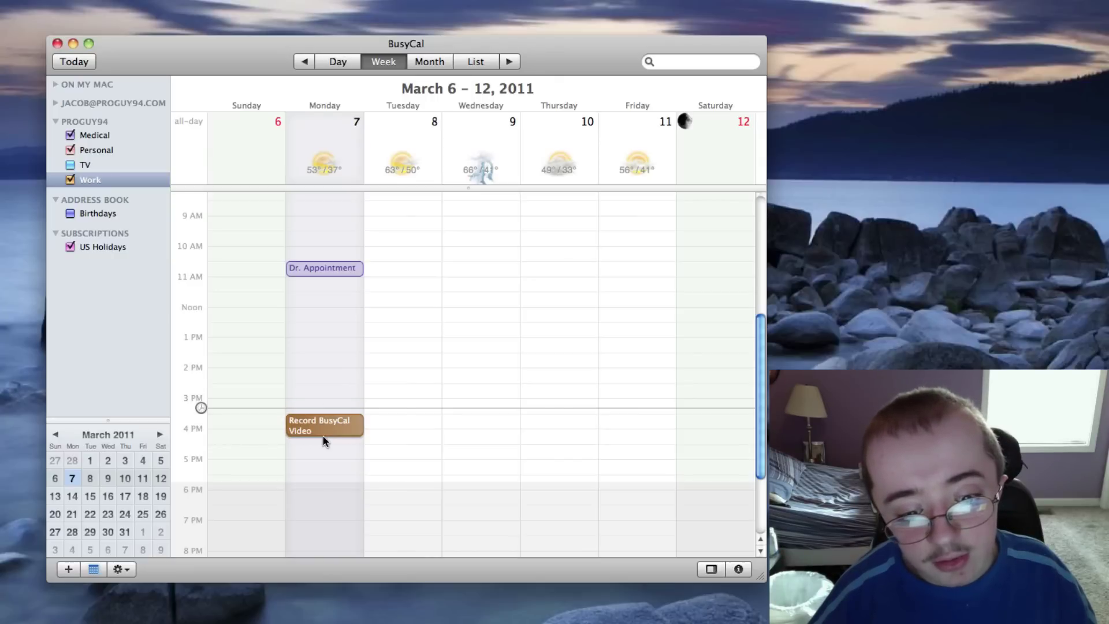
click(321, 433)
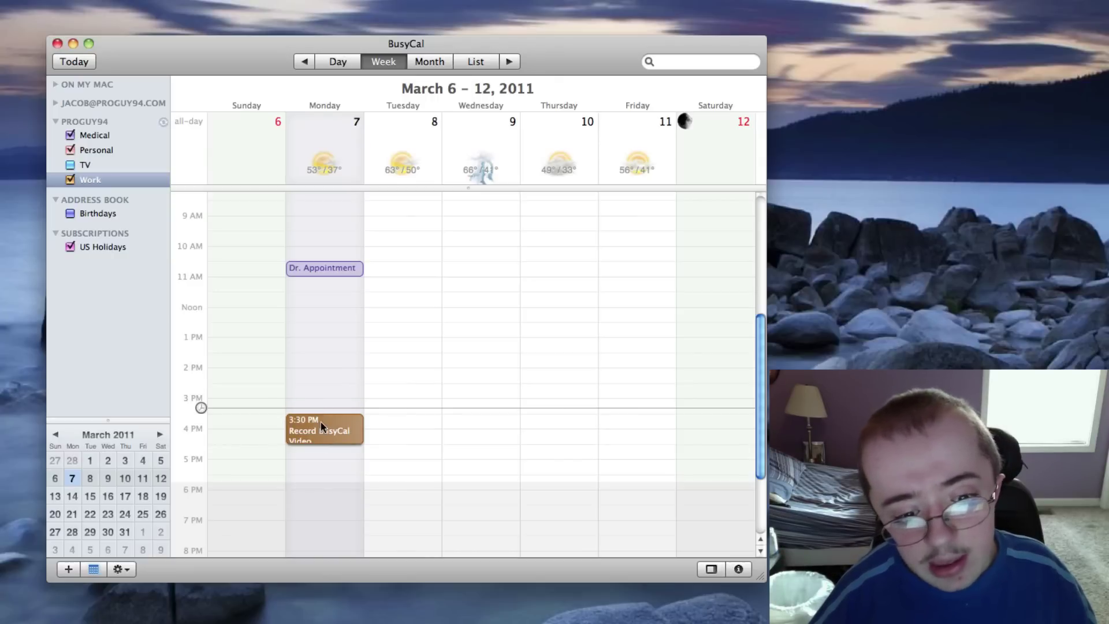
double_click(331, 432)
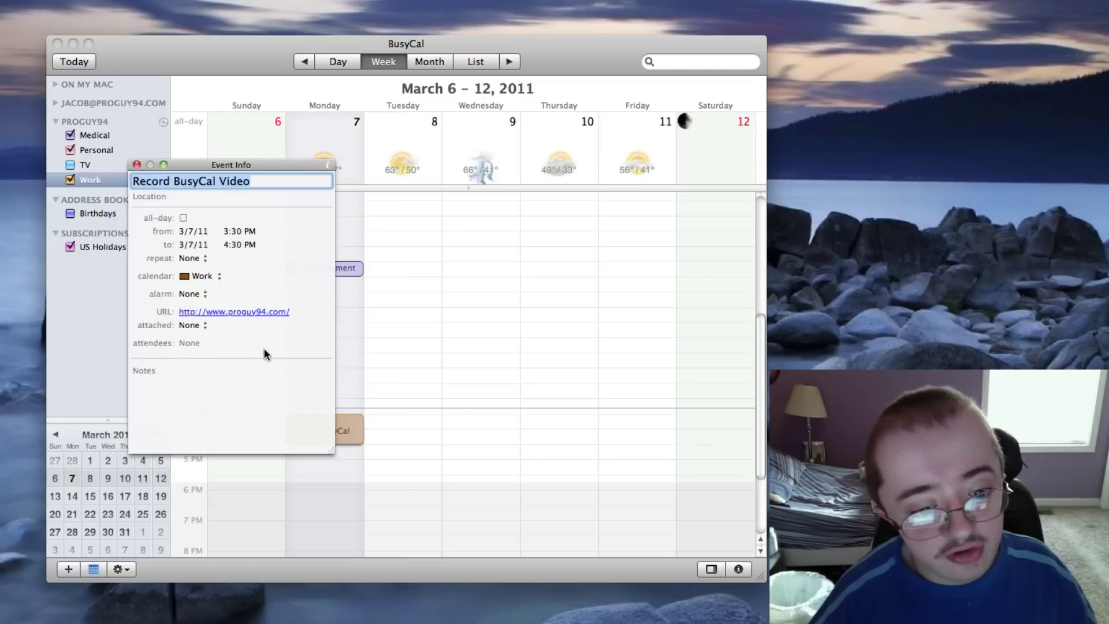
click(265, 313)
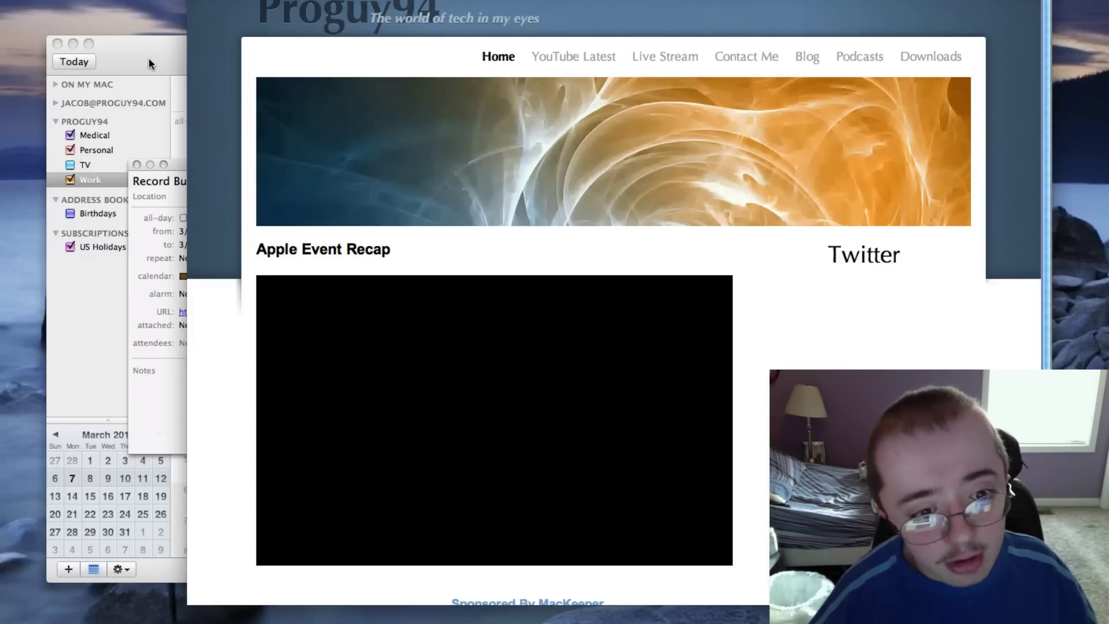
key(super+h)
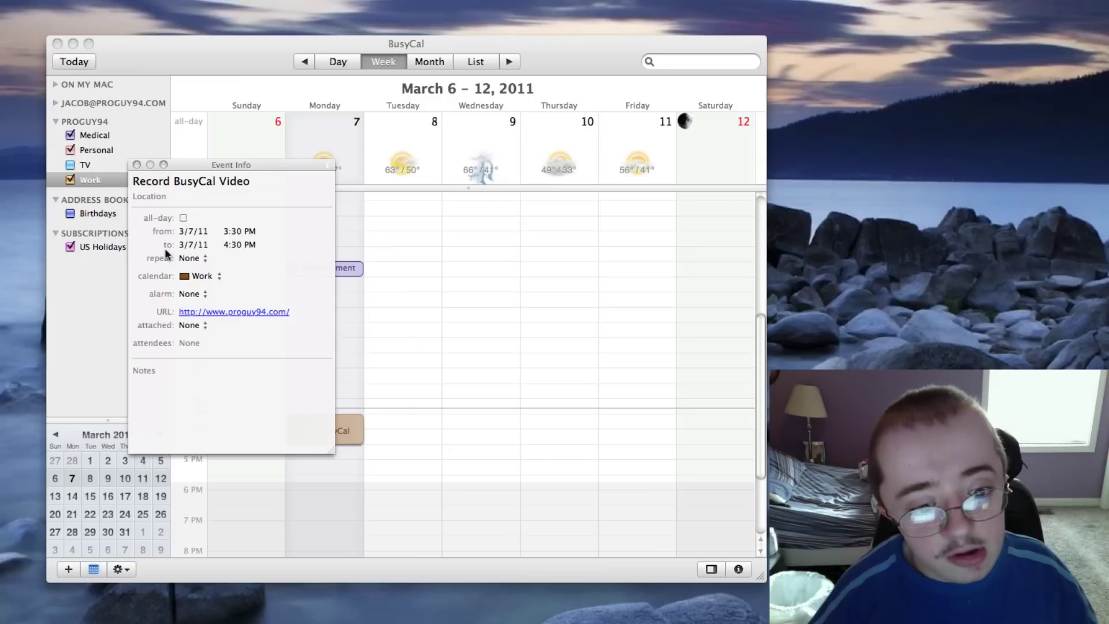
click(136, 165)
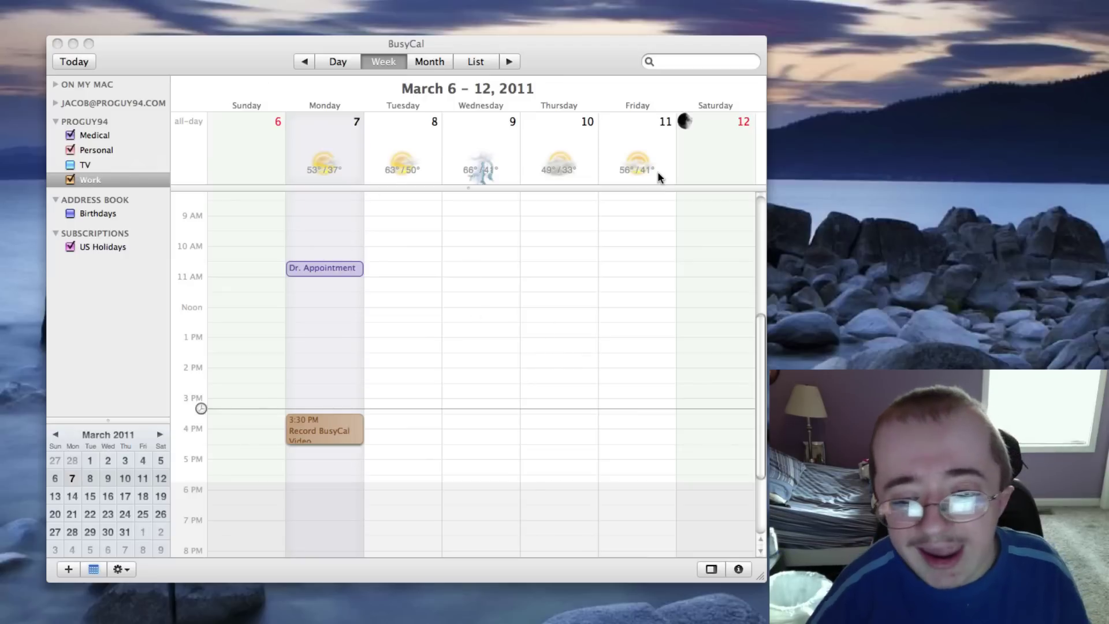
In Month view, add a new banner on March 22 stretched through Friday, March 25
click(428, 61)
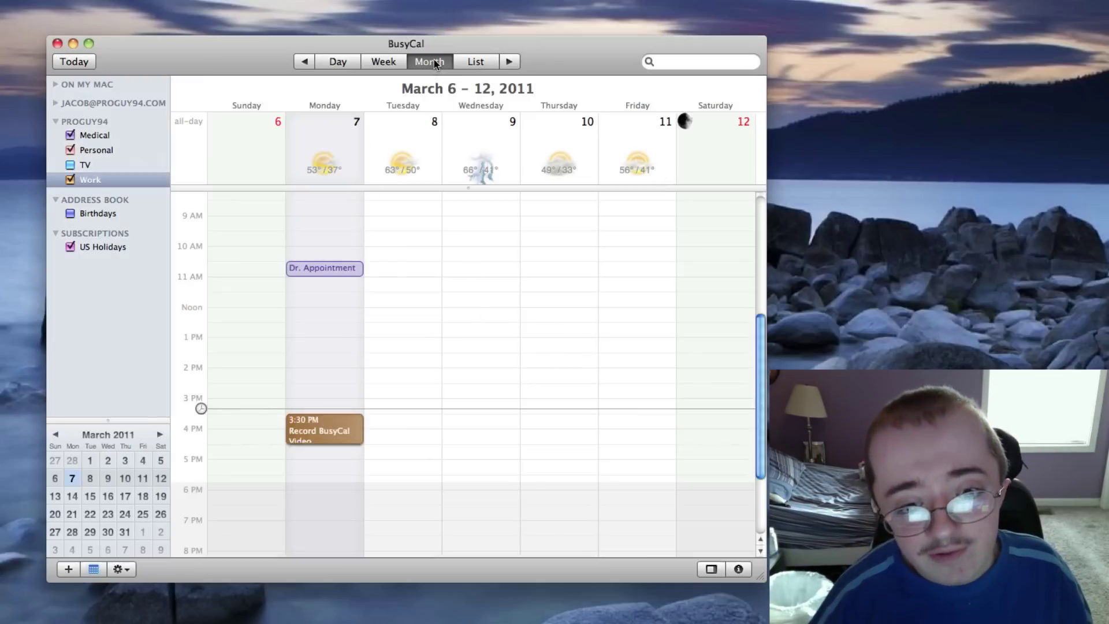
click(351, 396)
right_click(354, 394)
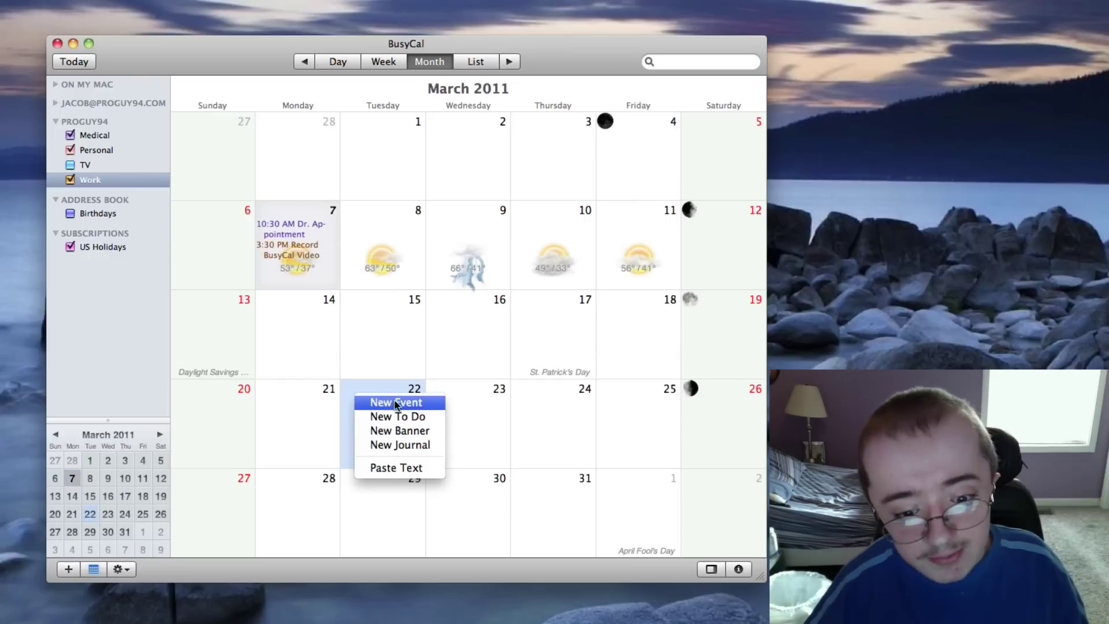
click(427, 431)
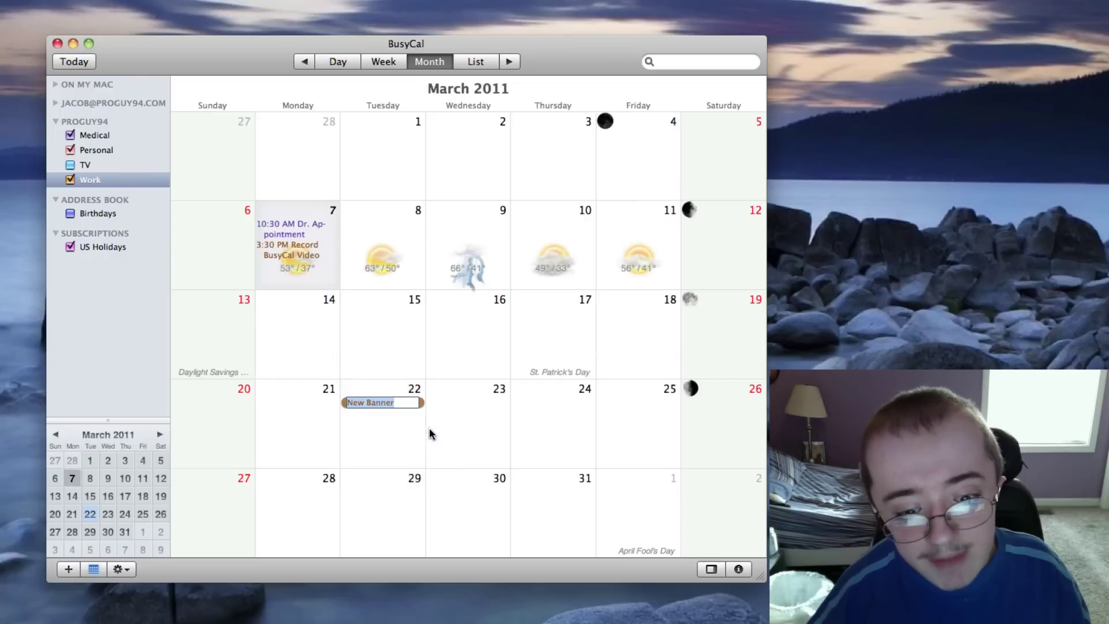
drag(421, 403, 647, 406)
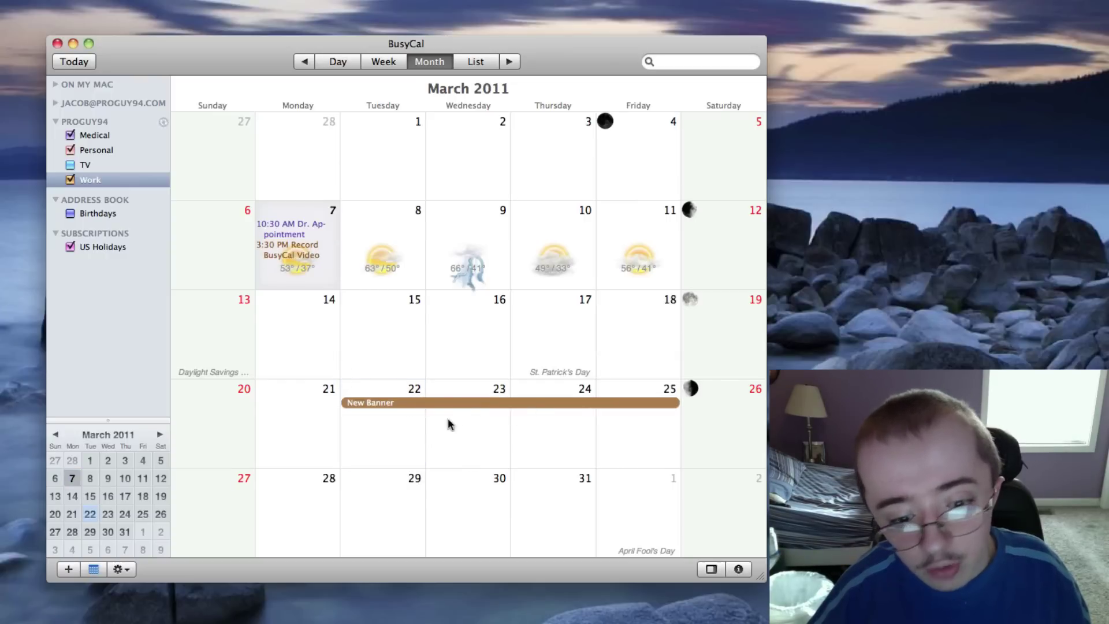
Title the banner 'WWDC' and close its details
double_click(383, 404)
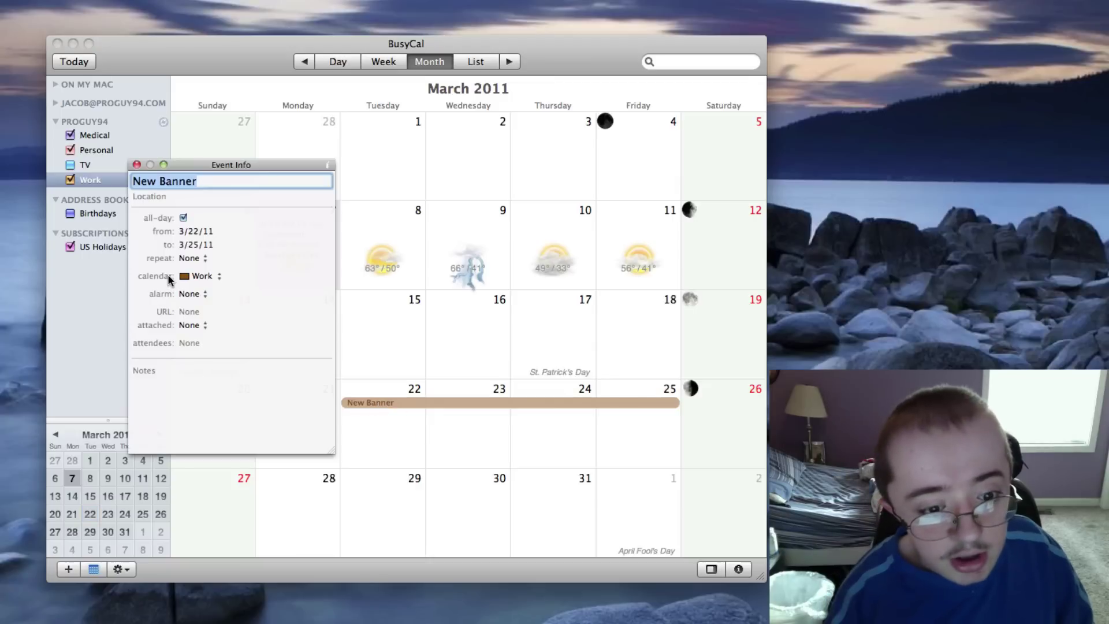
text(WWDC)
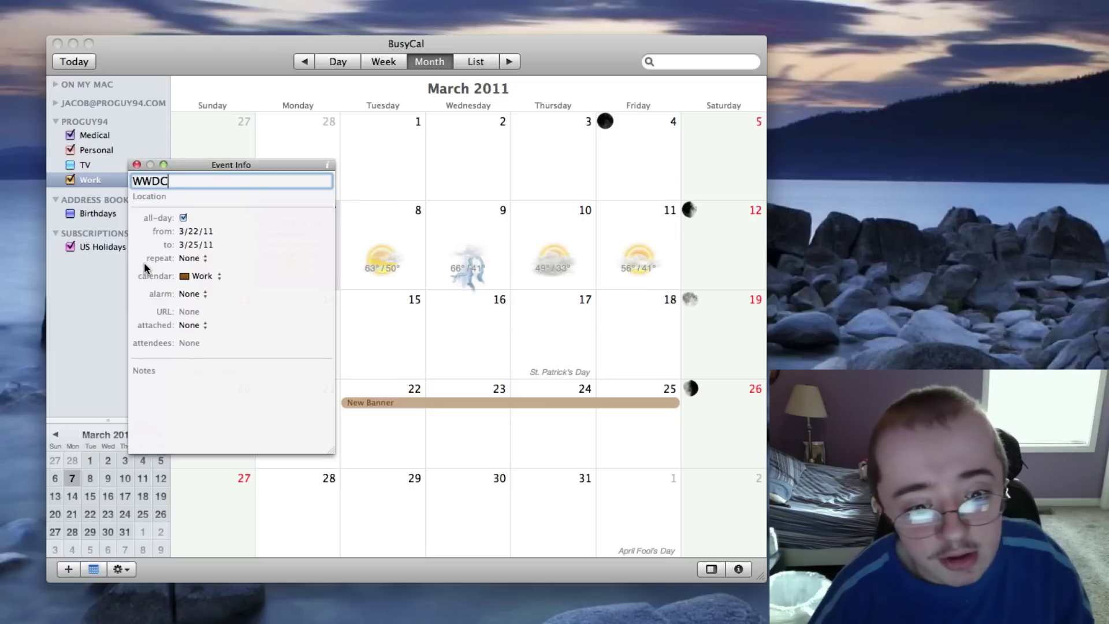
click(136, 164)
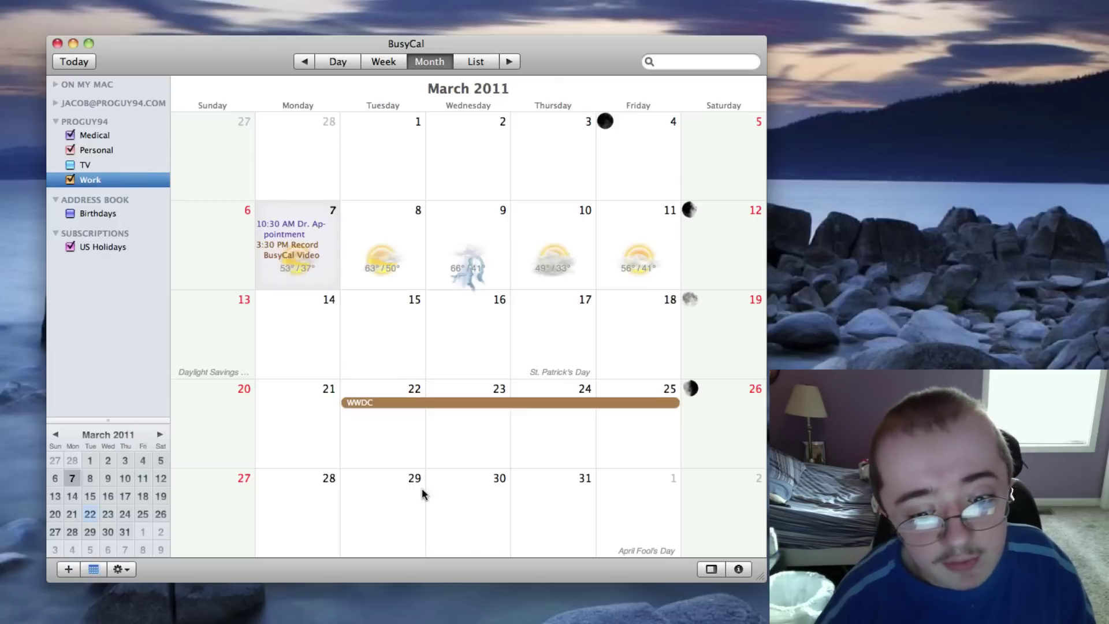
click(386, 401)
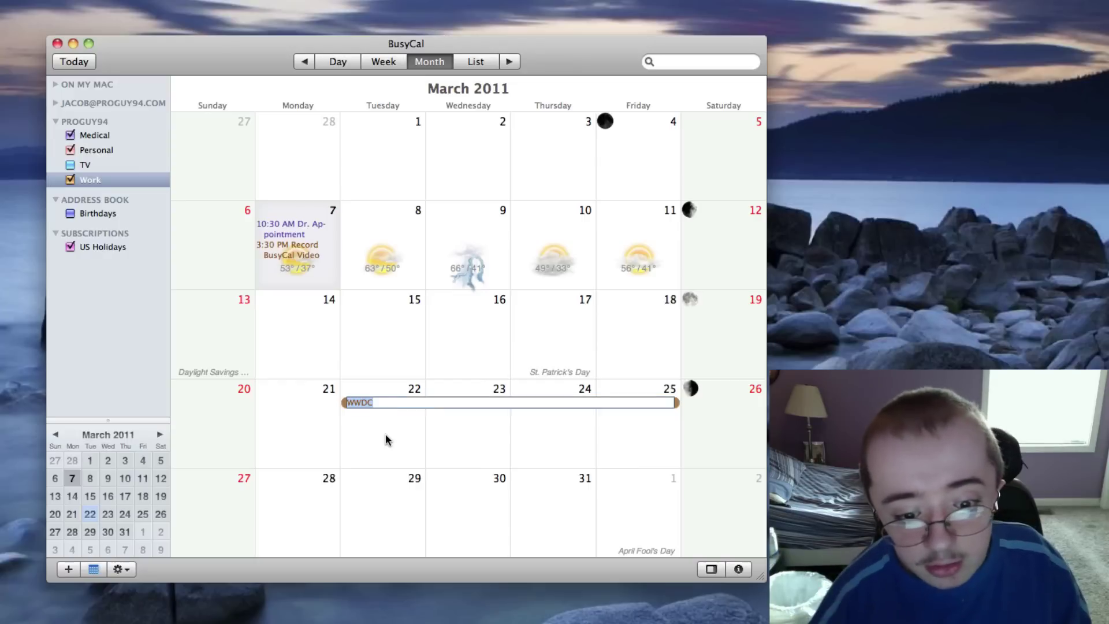
click(378, 419)
click(382, 60)
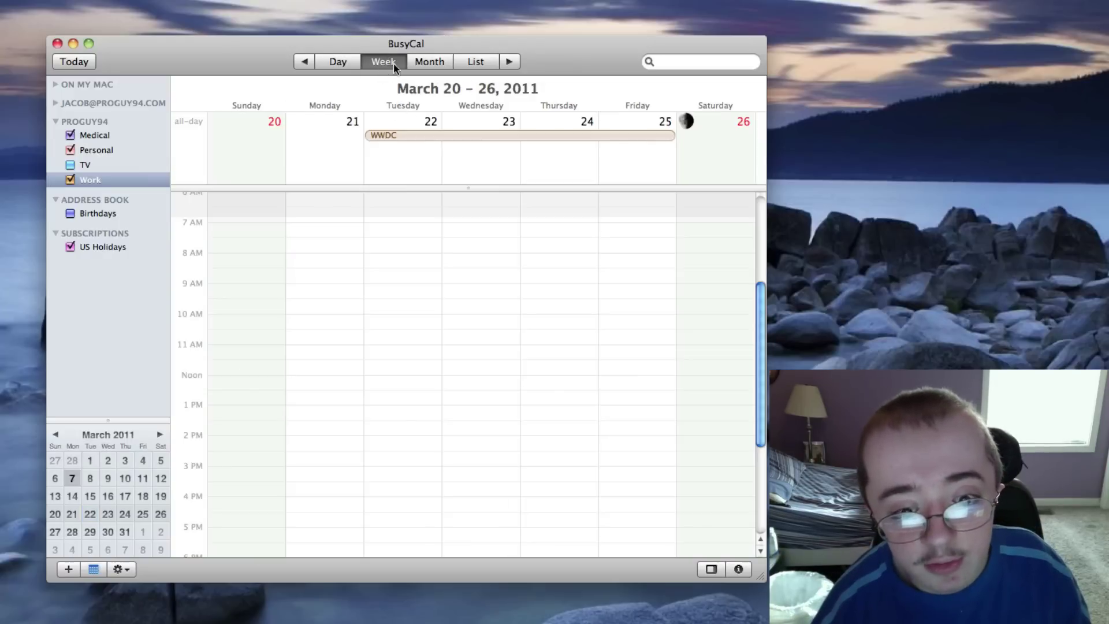
Back in Month view, delete the WWDC banner
click(431, 61)
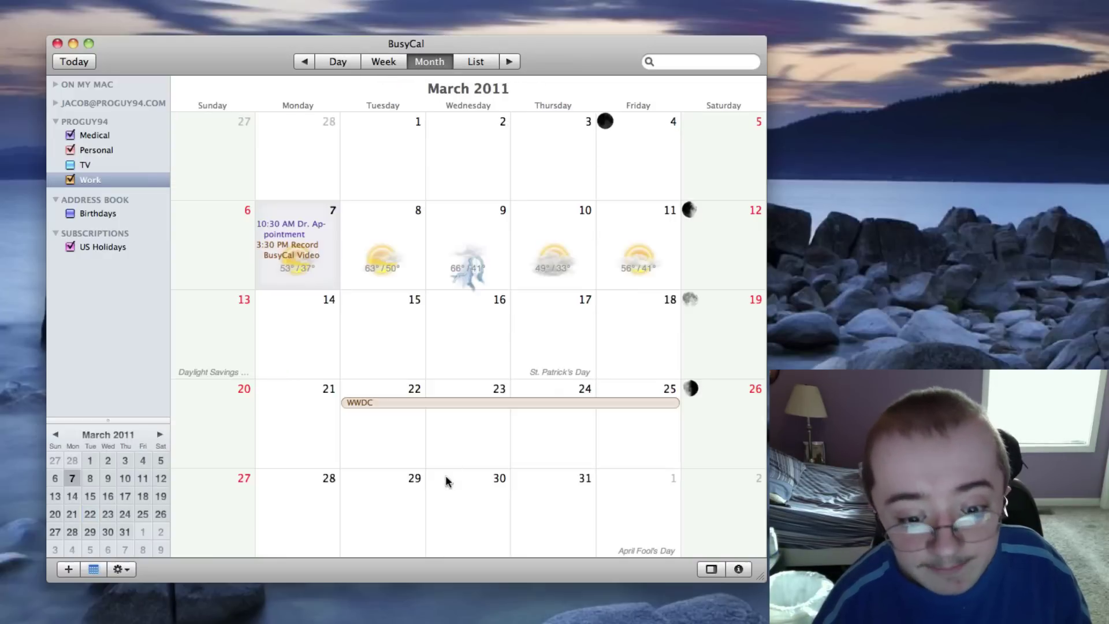
click(396, 399)
key(Delete)
Add a to-do named 'Bake Pie' on Tuesday, March 22
right_click(397, 399)
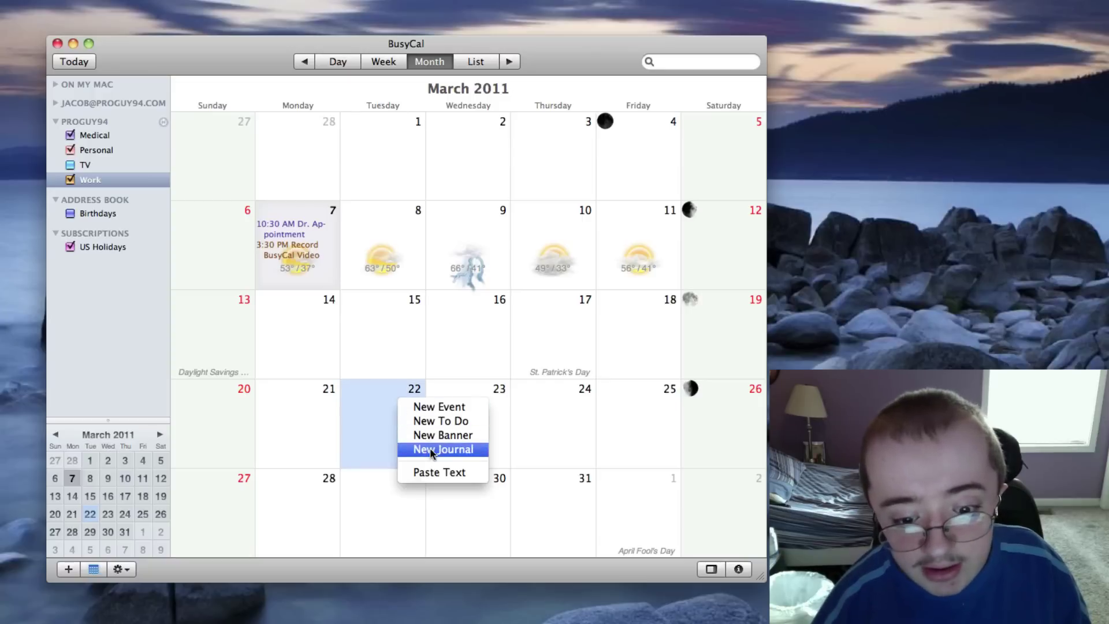
click(437, 421)
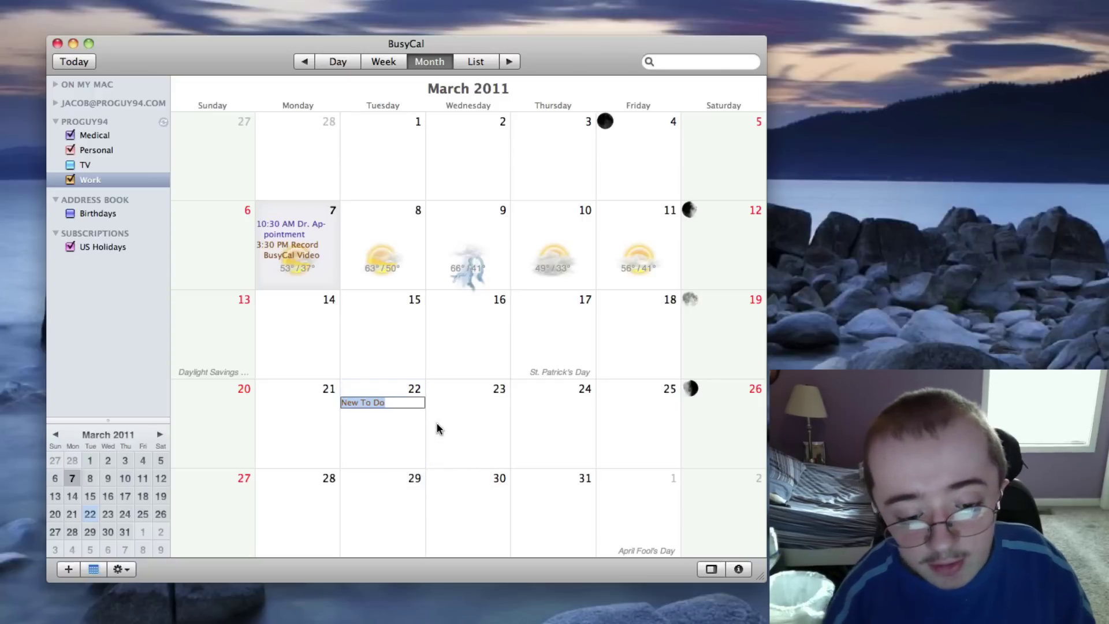
text(Bake)
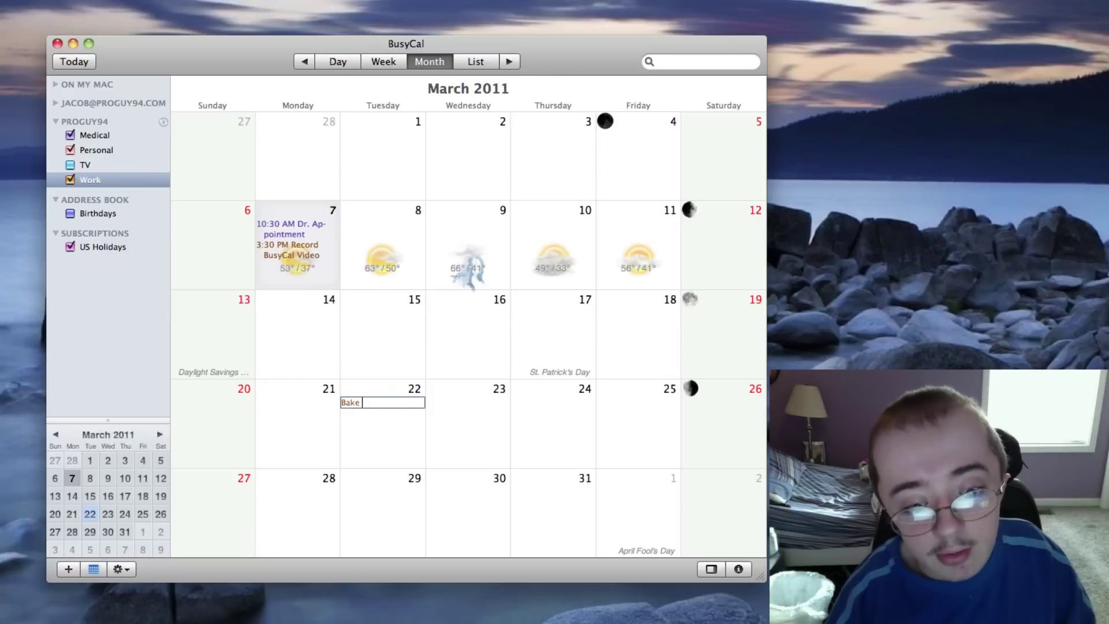
text( Pei)
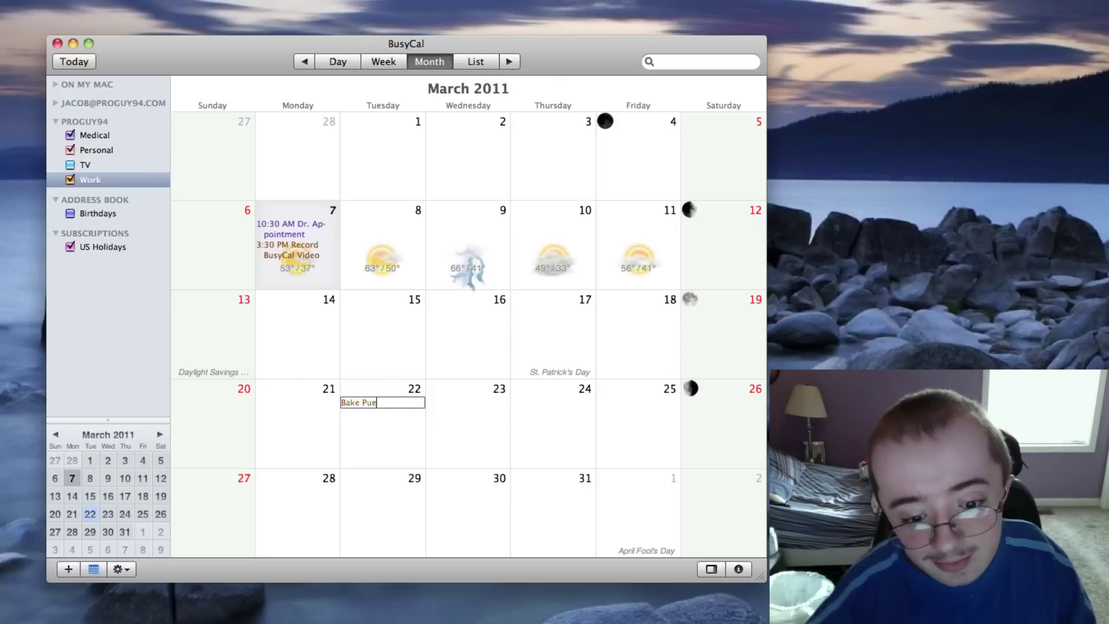
key(BackSpace)
key(BackSpace)
text(ie)
key(Return)
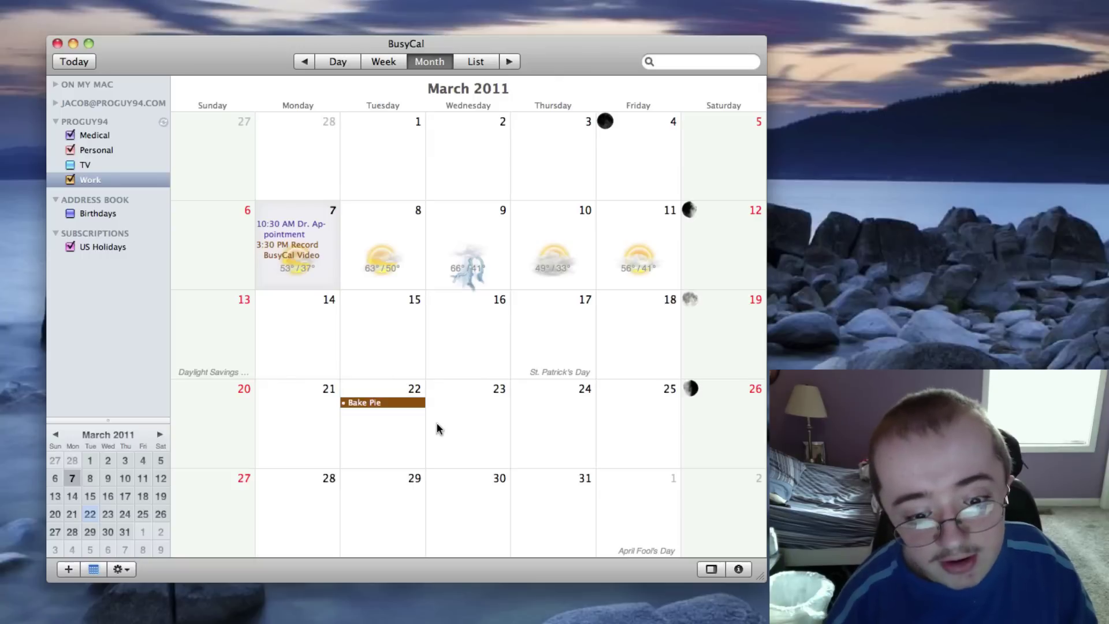
Open Bake Pie's details, type the note 'Apple', and show the Free/Busy field
double_click(414, 402)
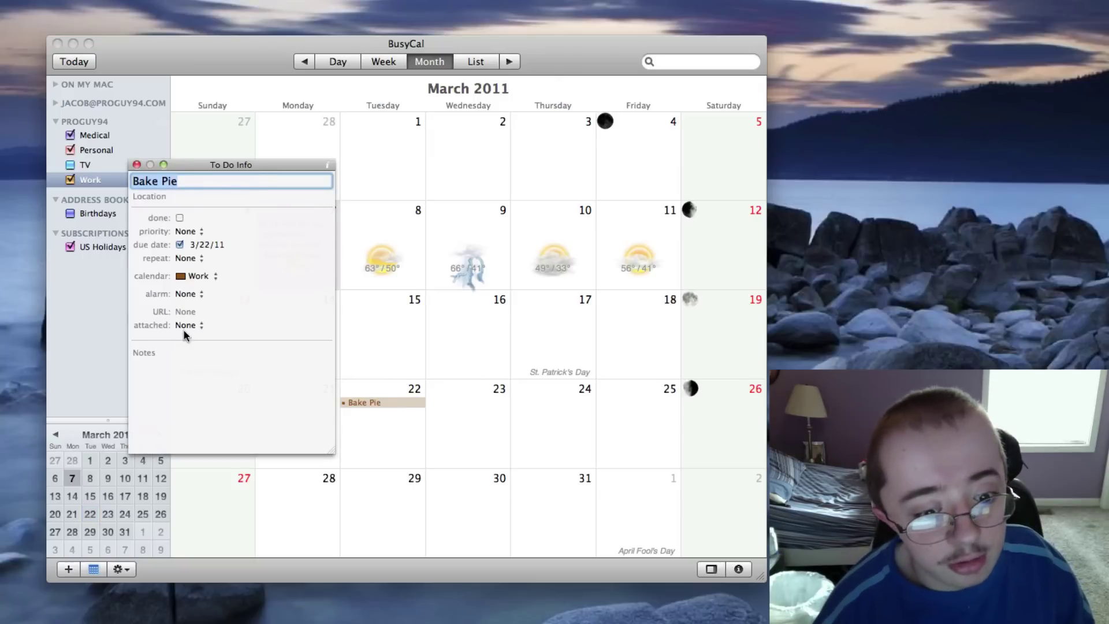
click(190, 352)
text(Apple)
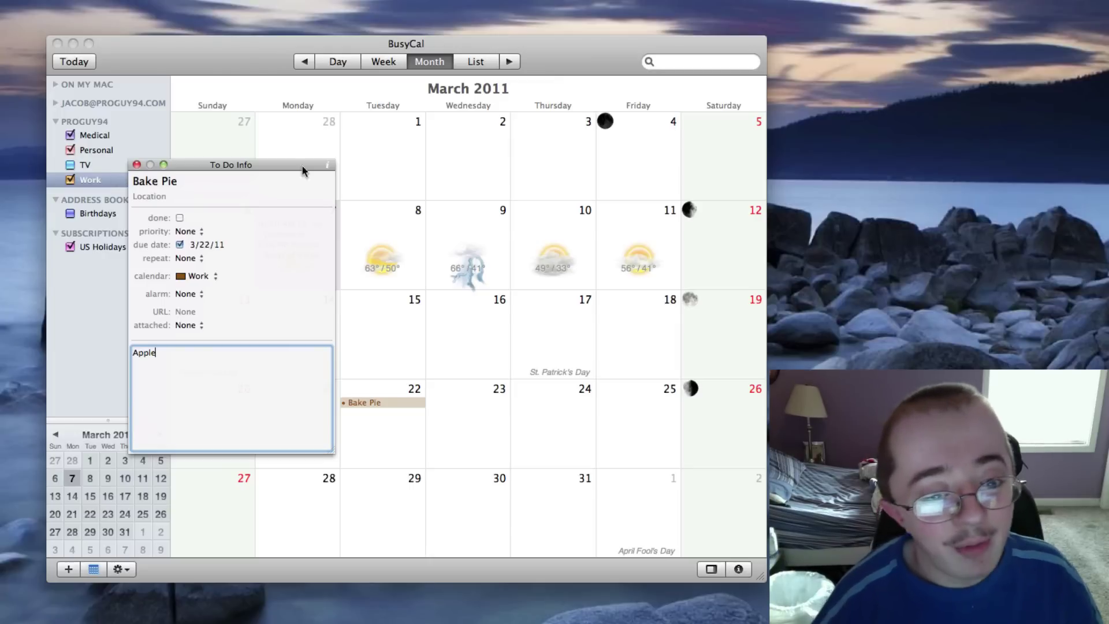
click(327, 164)
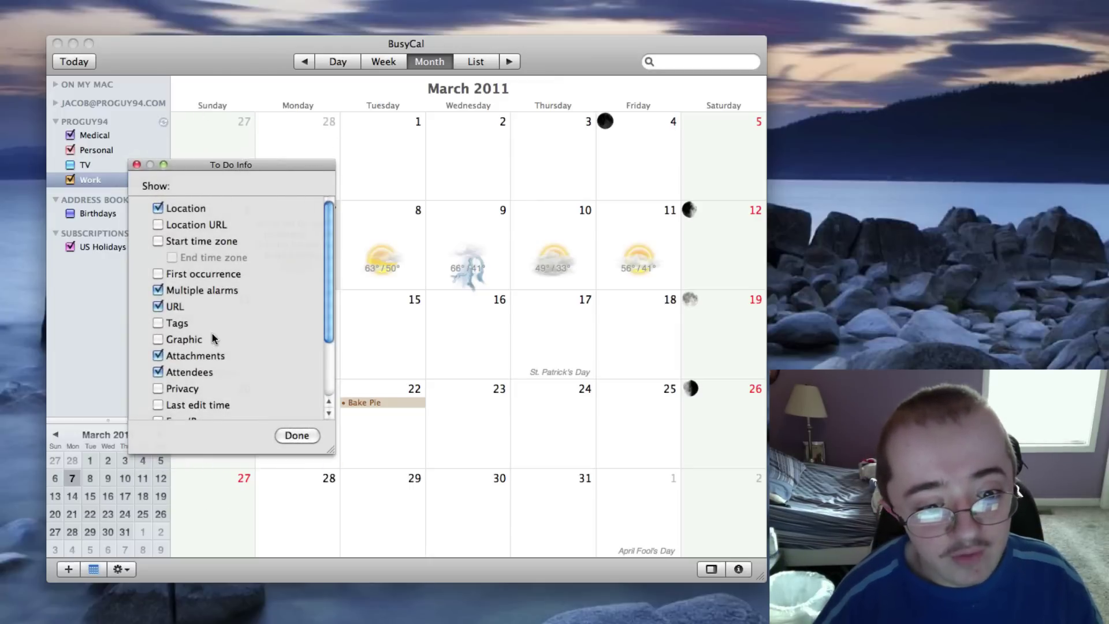
scroll(214, 333, down, 3)
scroll(214, 334, up, 3)
scroll(213, 332, down, 3)
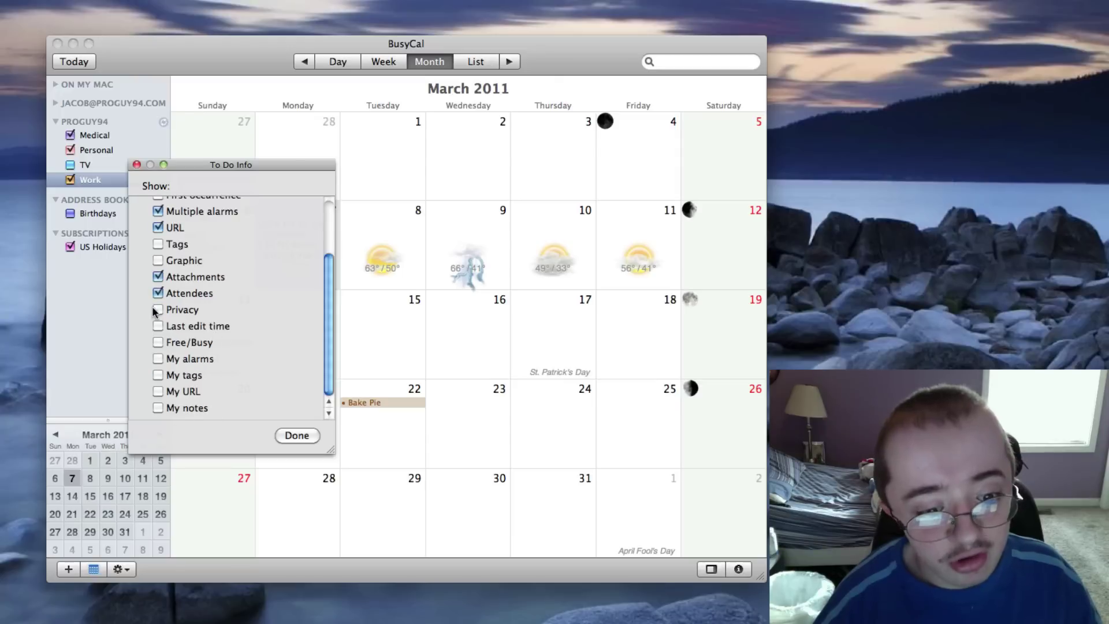
click(157, 342)
click(296, 437)
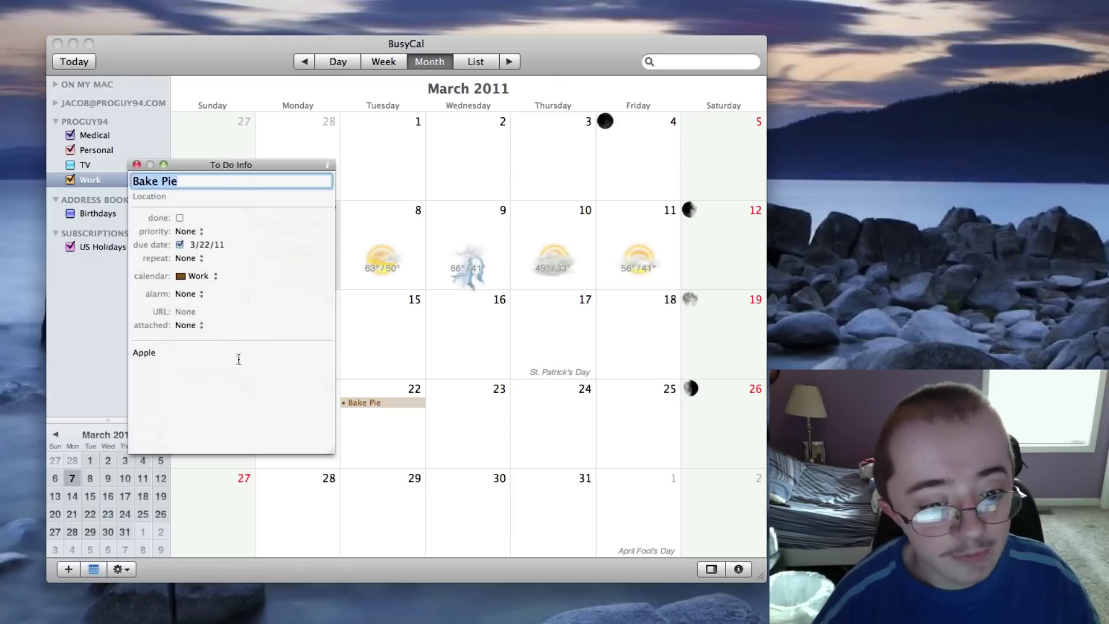
Toggle Bake Pie's Done checkbox on and off twice, leaving it not done
click(191, 231)
click(275, 243)
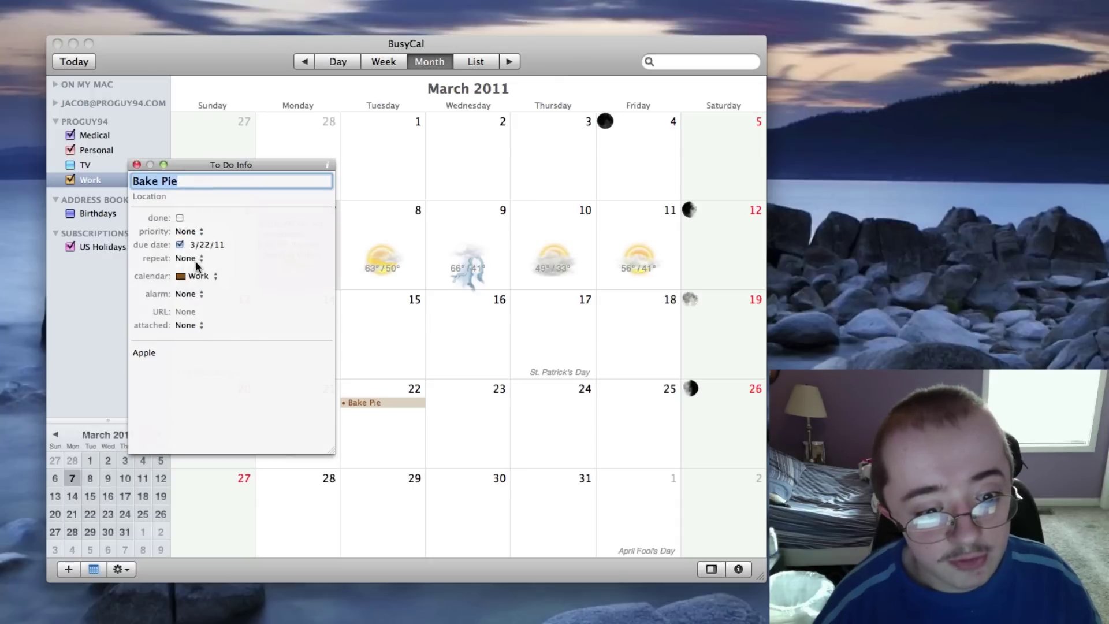
click(180, 218)
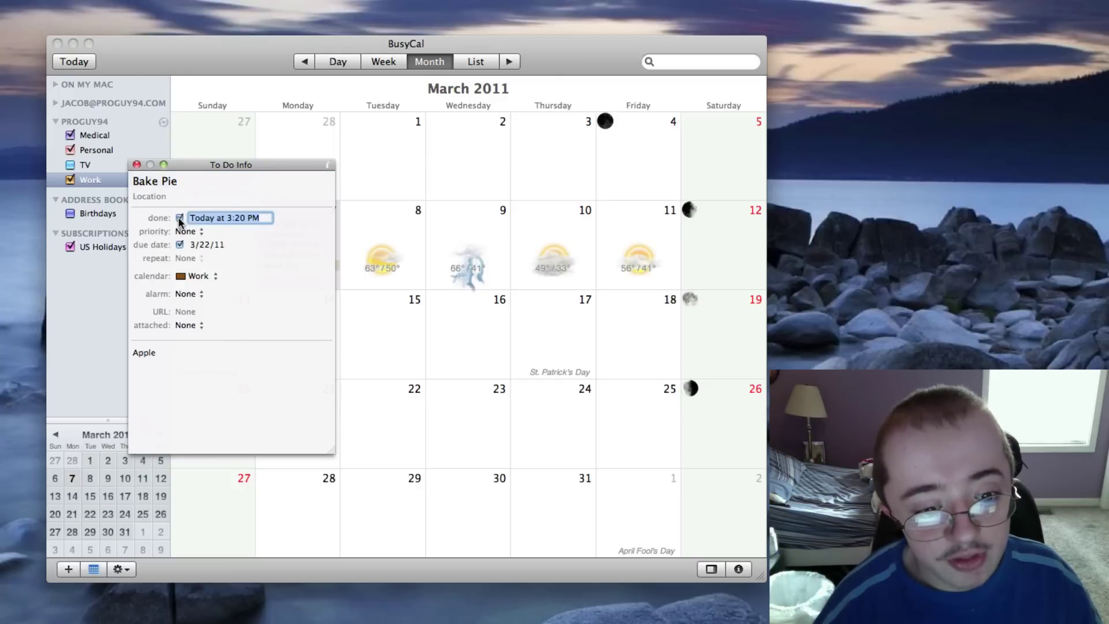
click(180, 218)
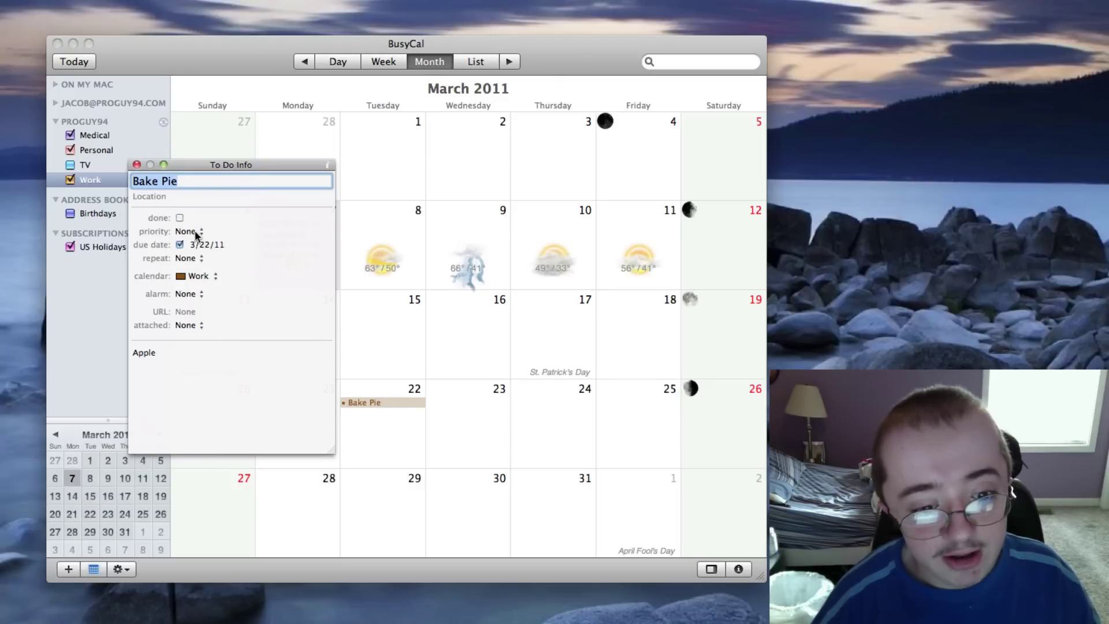
click(179, 219)
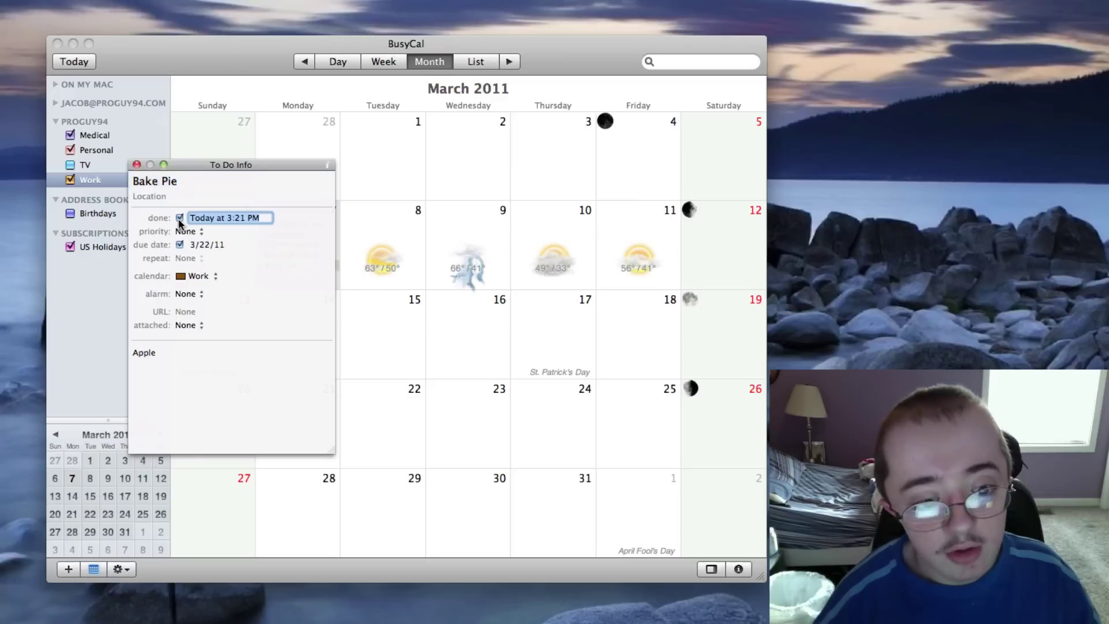
click(180, 217)
Set Bake Pie's priority to Medium and close its details
click(186, 231)
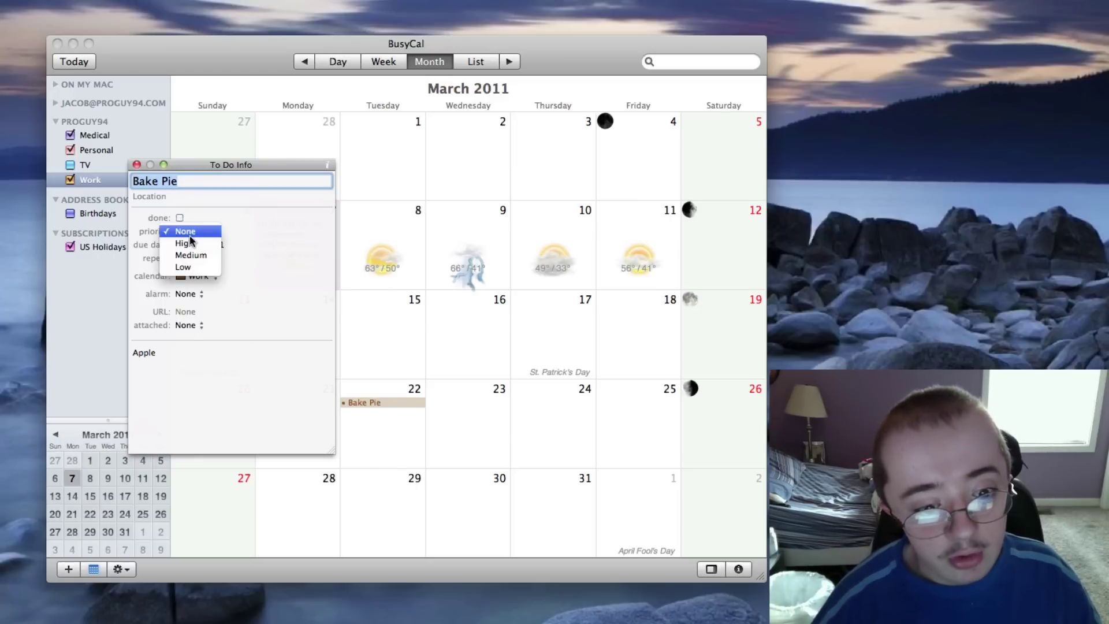
click(186, 254)
click(182, 231)
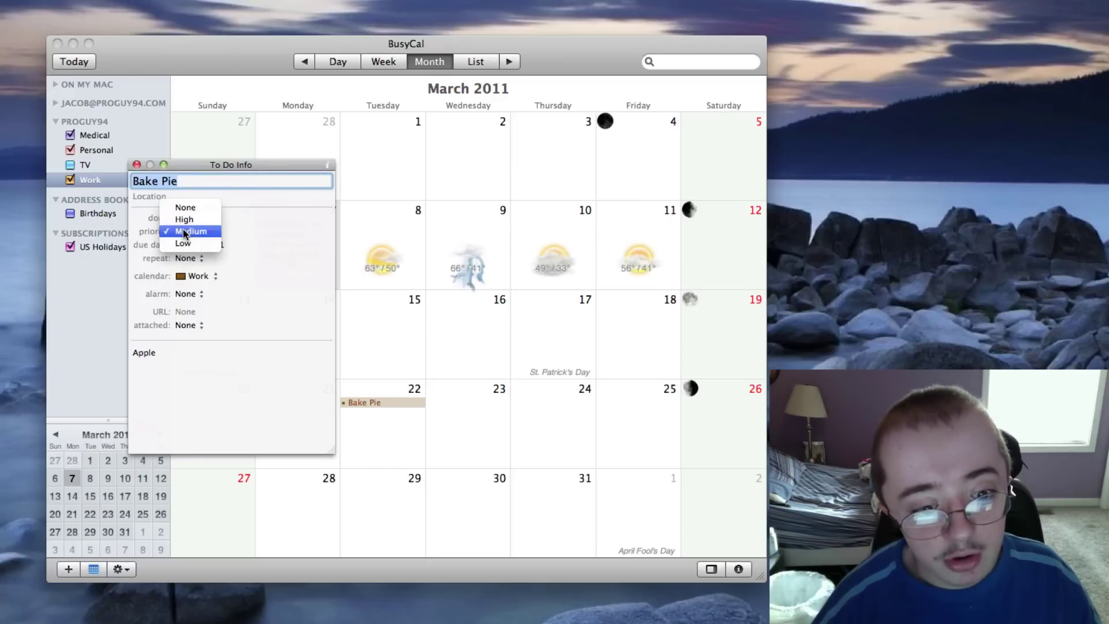
click(289, 238)
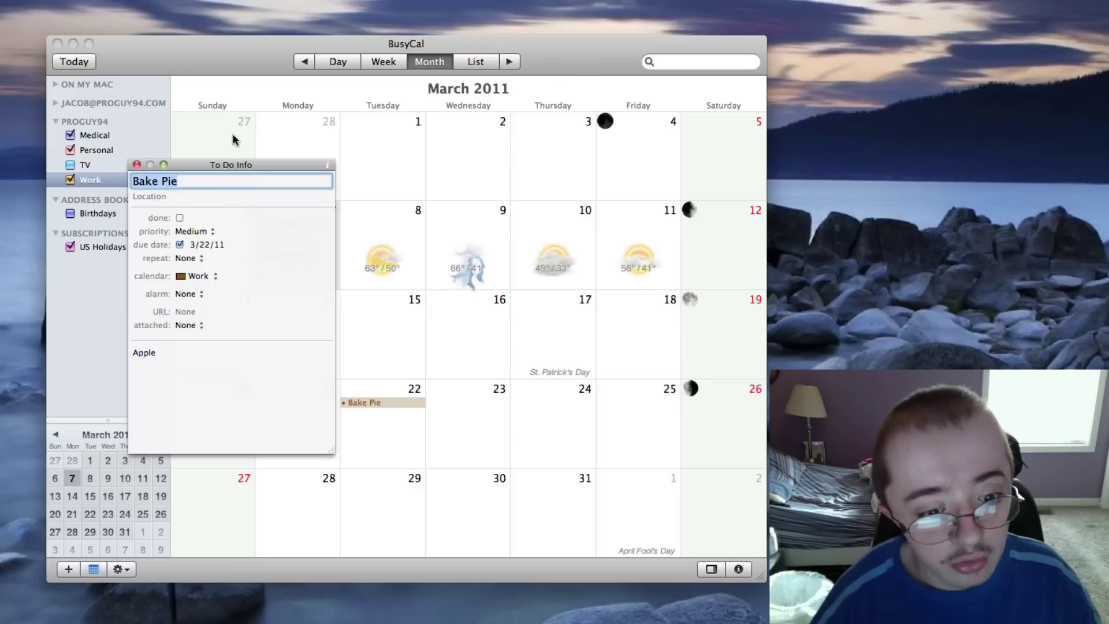
click(136, 165)
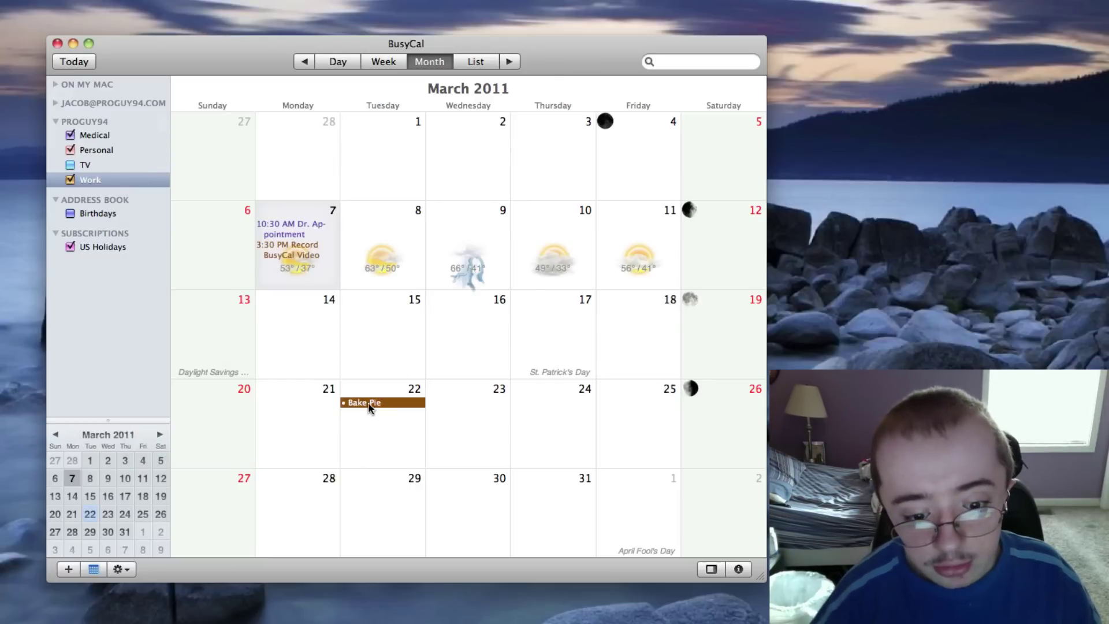
Delete Bake Pie and create a New Journal entry on March 22
key(Delete)
right_click(371, 409)
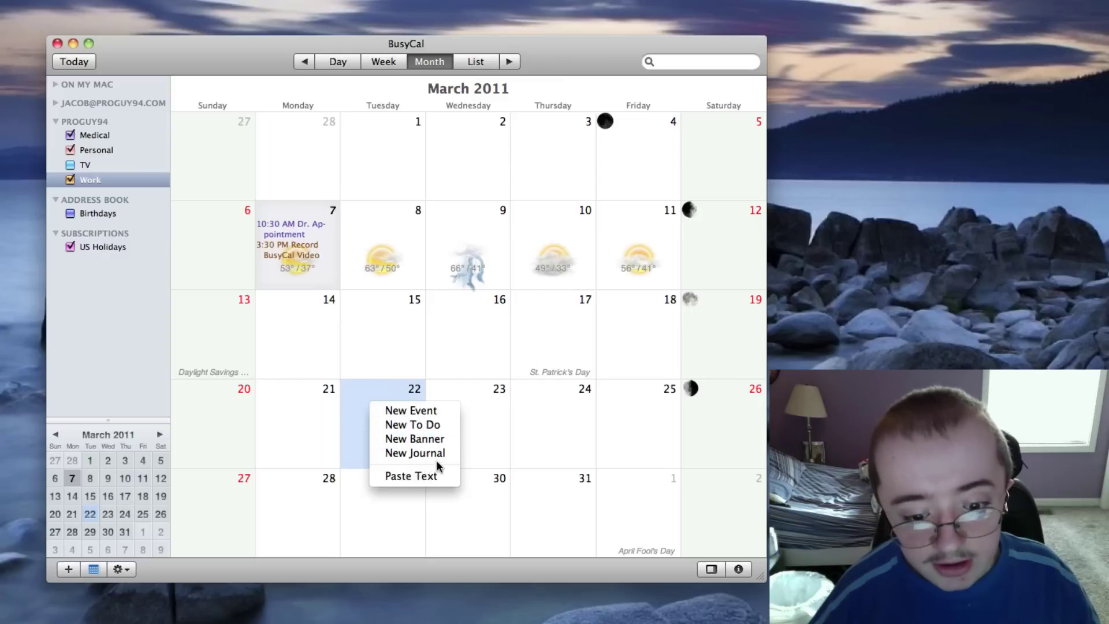
click(439, 454)
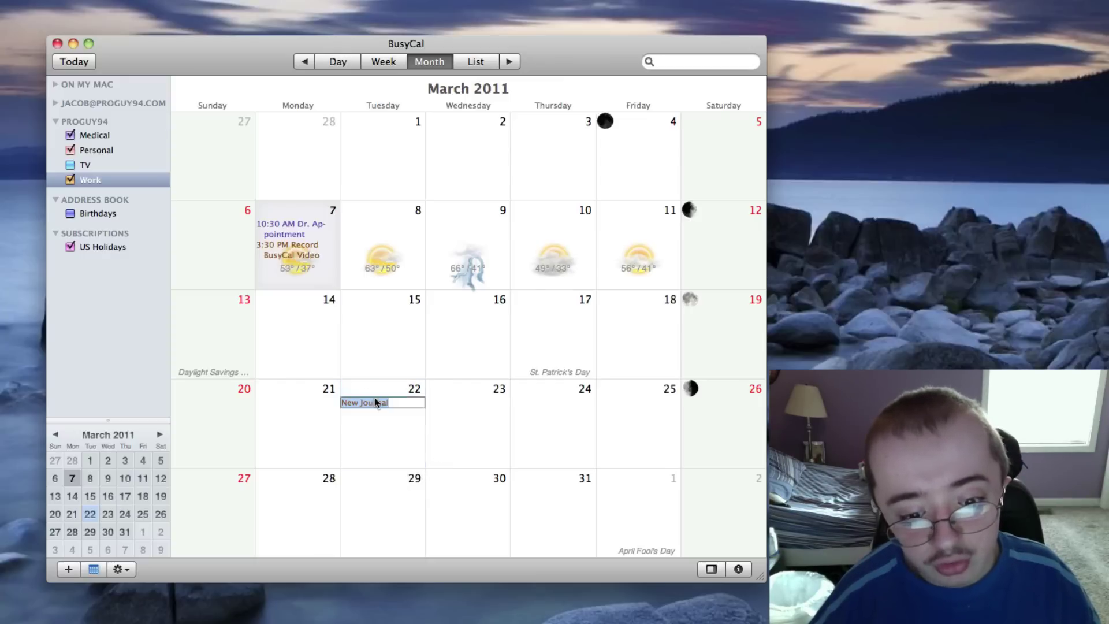
click(366, 434)
Retitle the journal entry 'Google' and select it on March 22
double_click(371, 406)
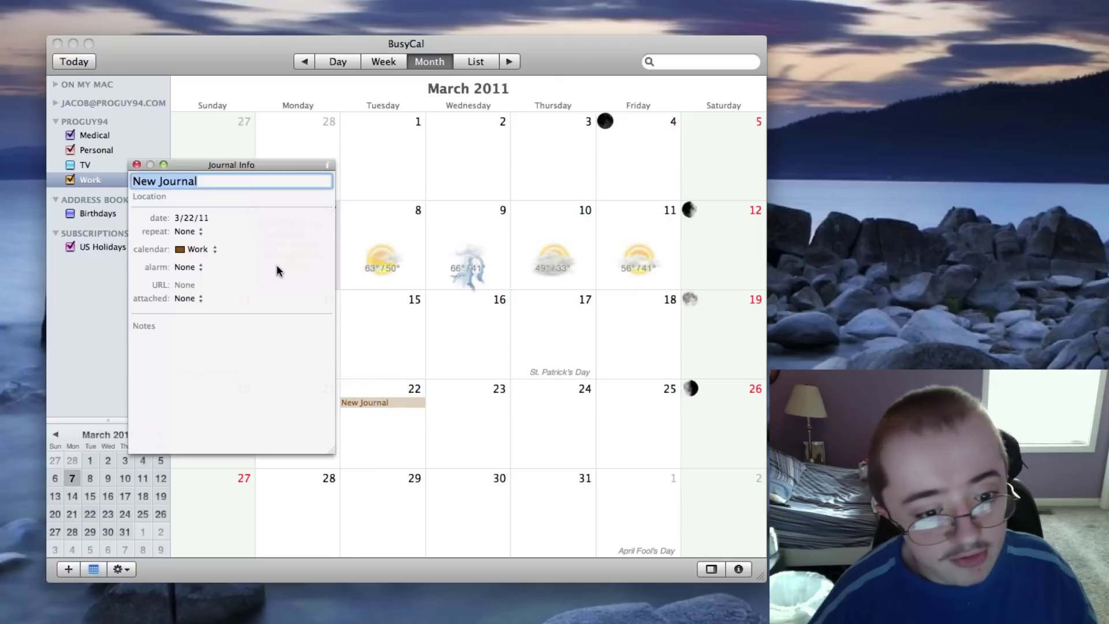
text(Google)
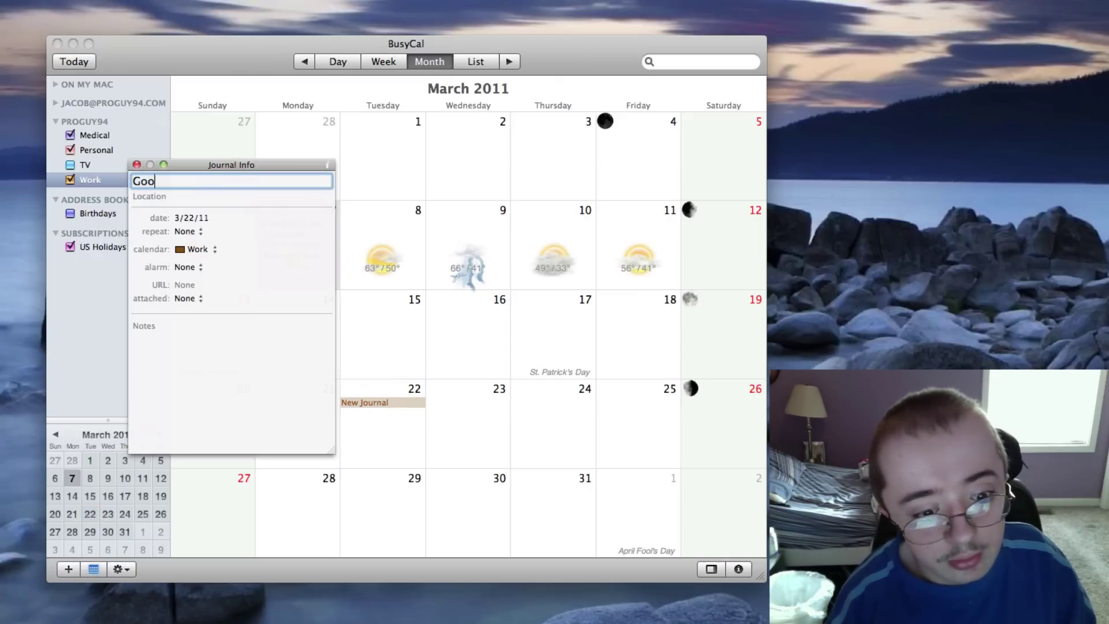
click(123, 165)
click(369, 396)
click(366, 403)
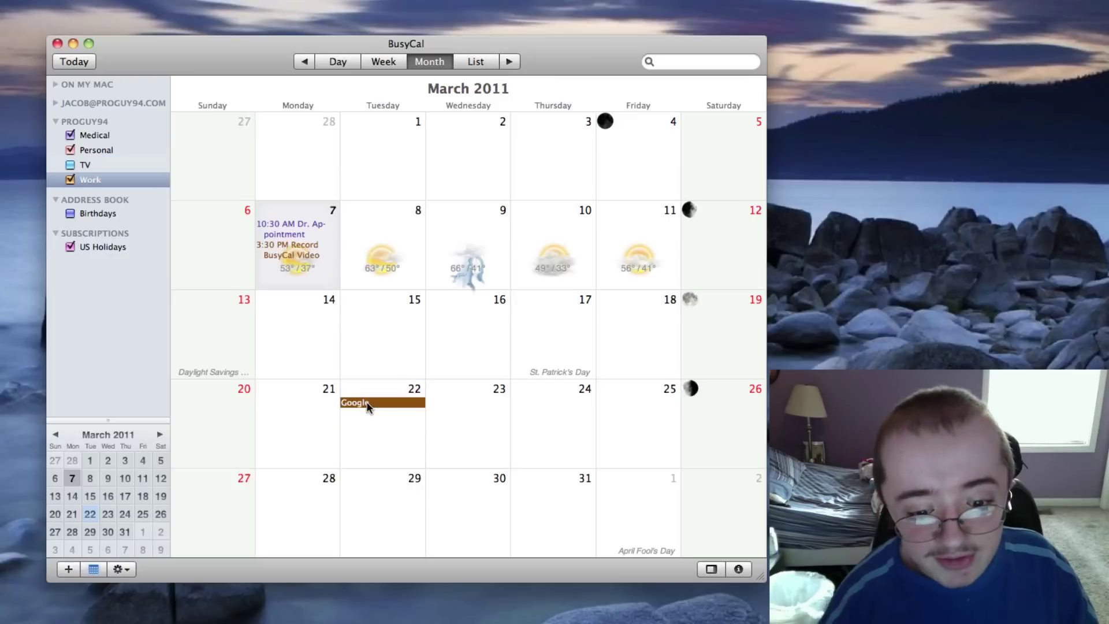
Delete the Google journal entry on March 22, then select St. Patrick's Day on March 17
key(Delete)
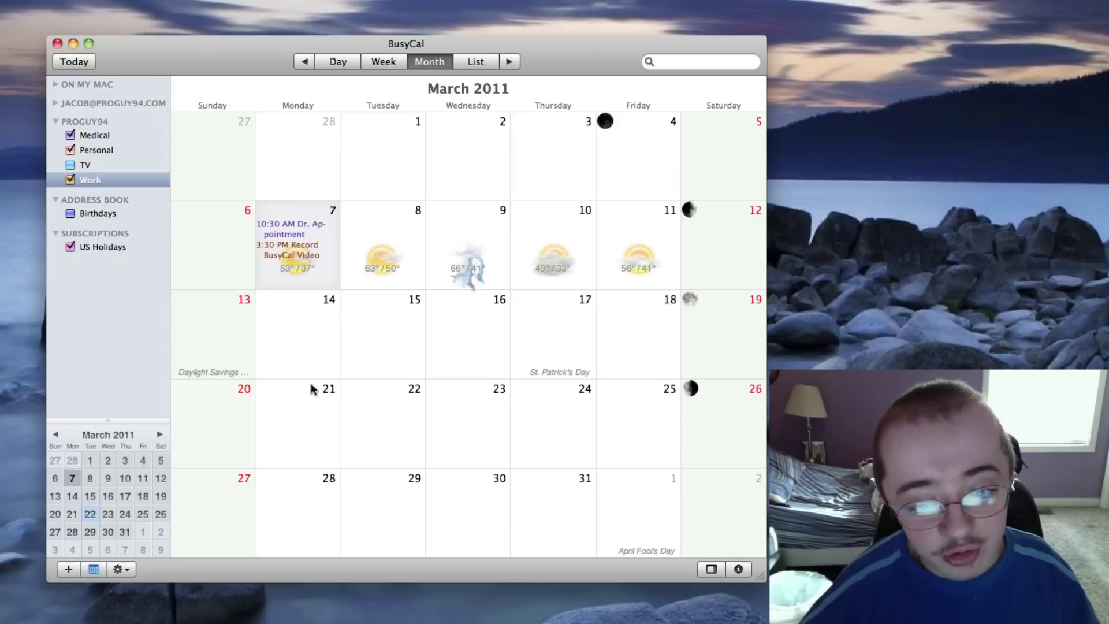
click(570, 373)
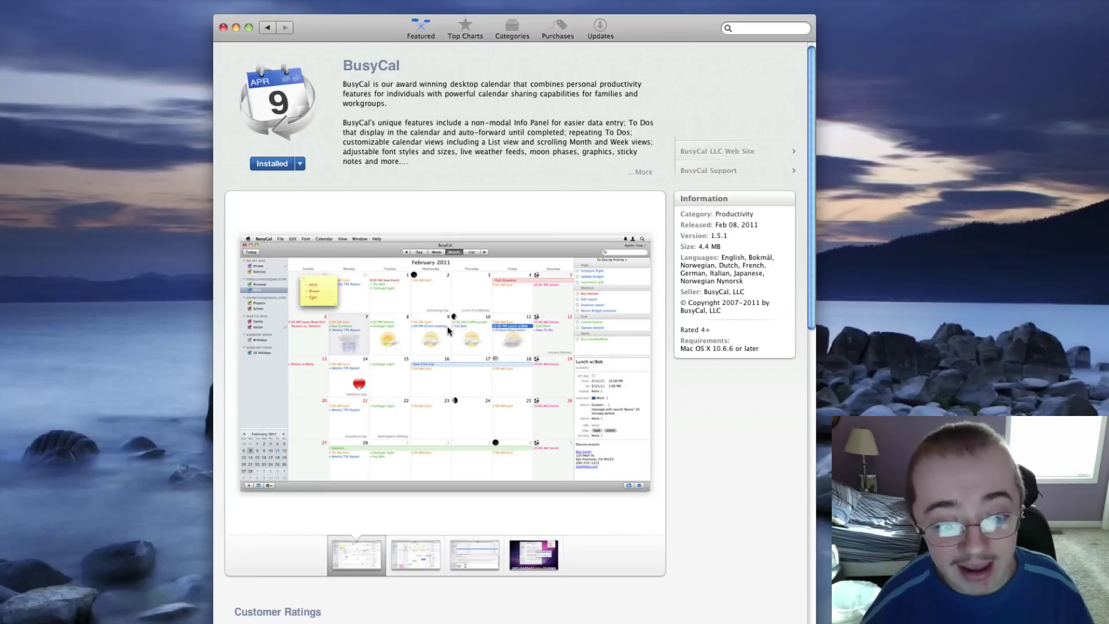
Step through BusyCal's week-view, third and fourth screenshots, then open the developer's website
click(424, 540)
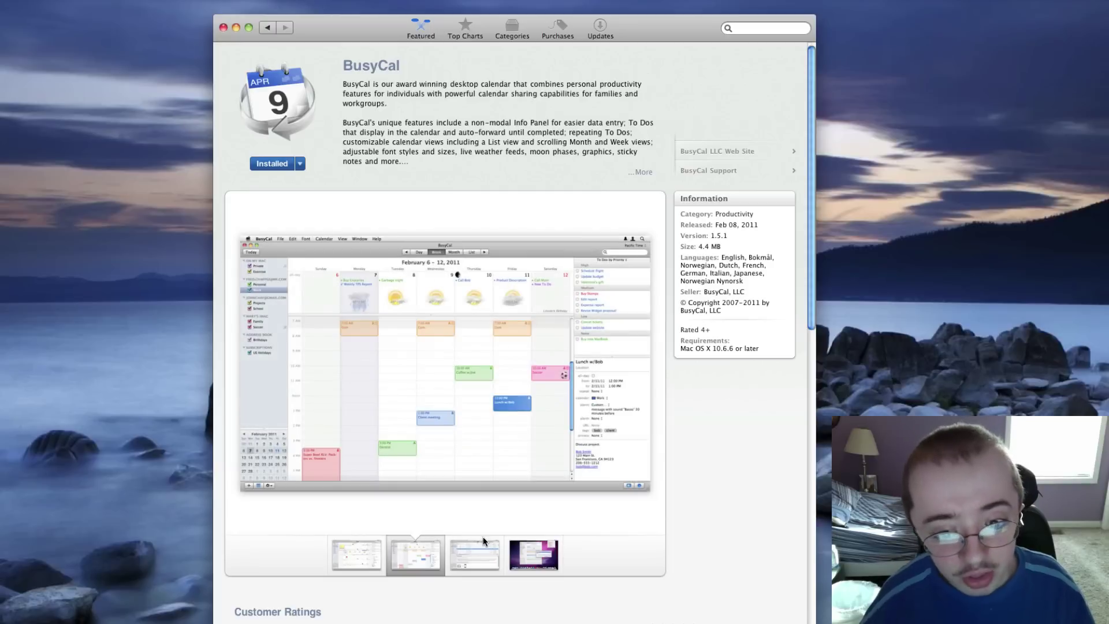
click(485, 553)
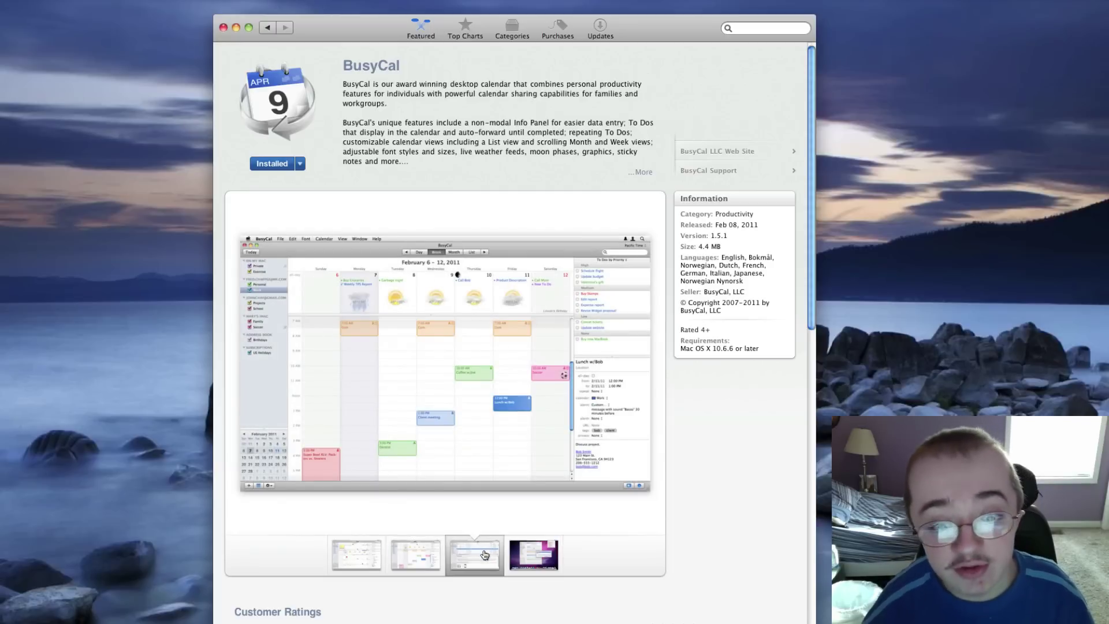
scroll(522, 551, down, 3)
scroll(521, 552, up, 2)
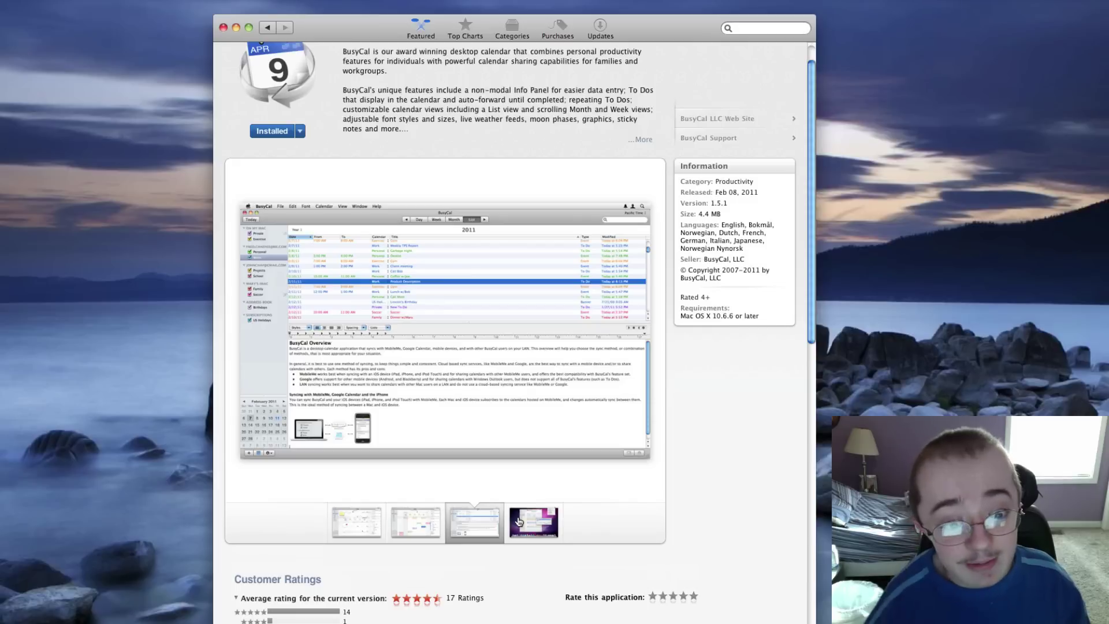
click(520, 521)
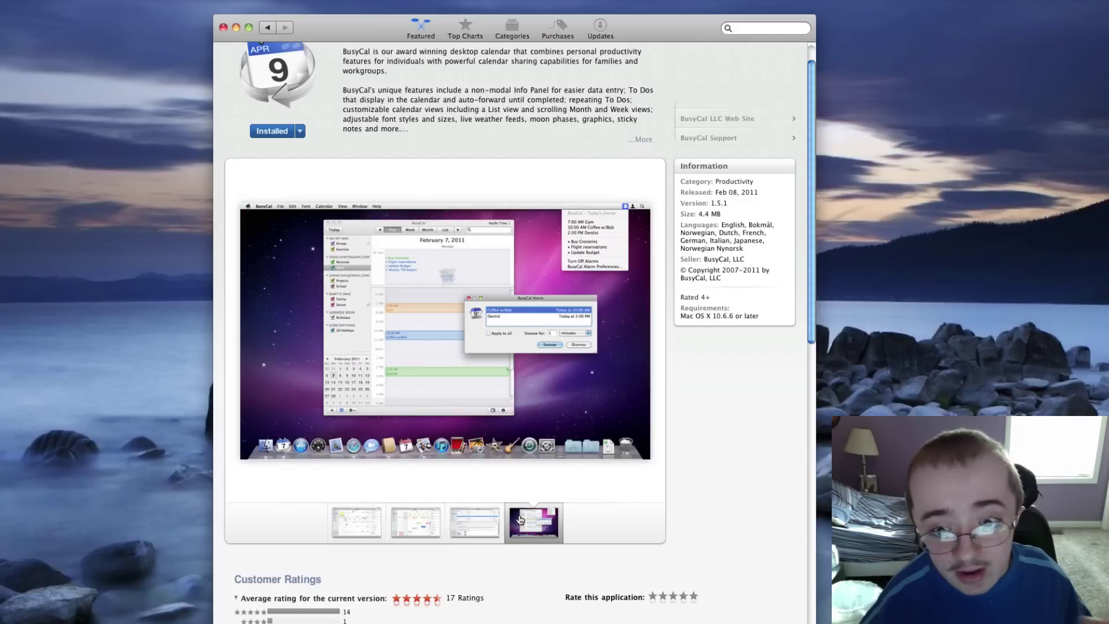
scroll(519, 521, up, 3)
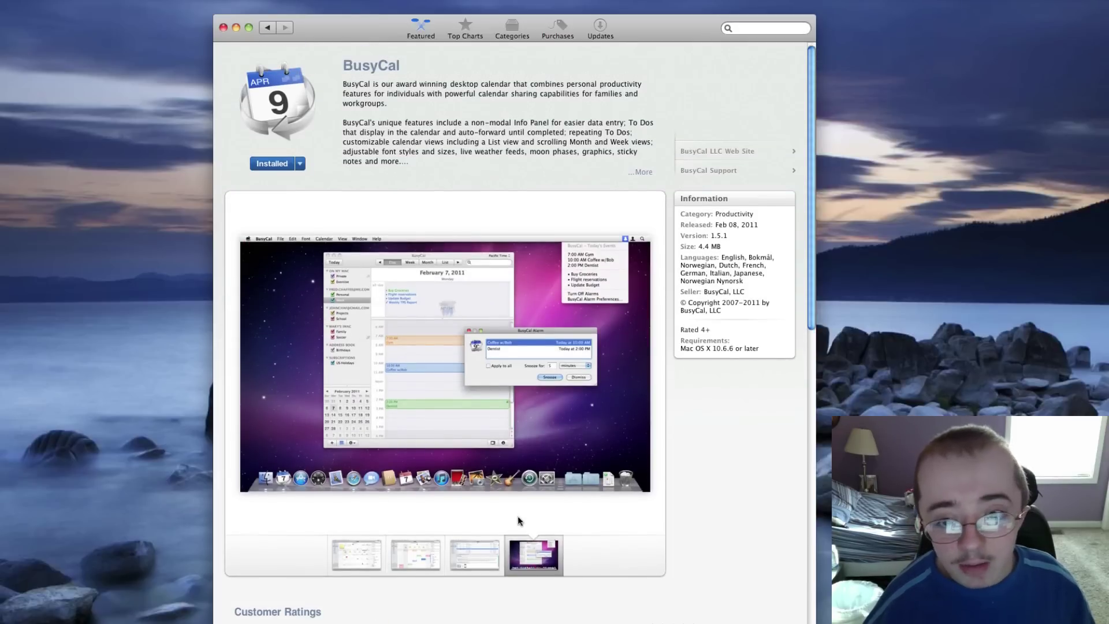
click(751, 152)
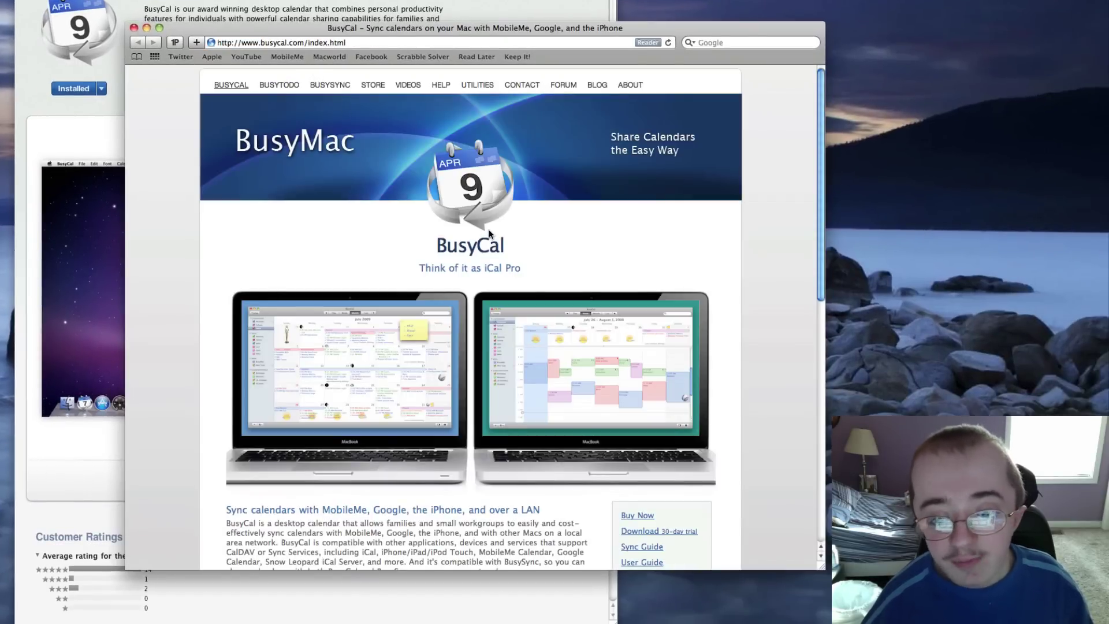
Scroll busycal.com down to the $49/$79 family pack pricing and 30-day trial download
scroll(521, 245, down, 5)
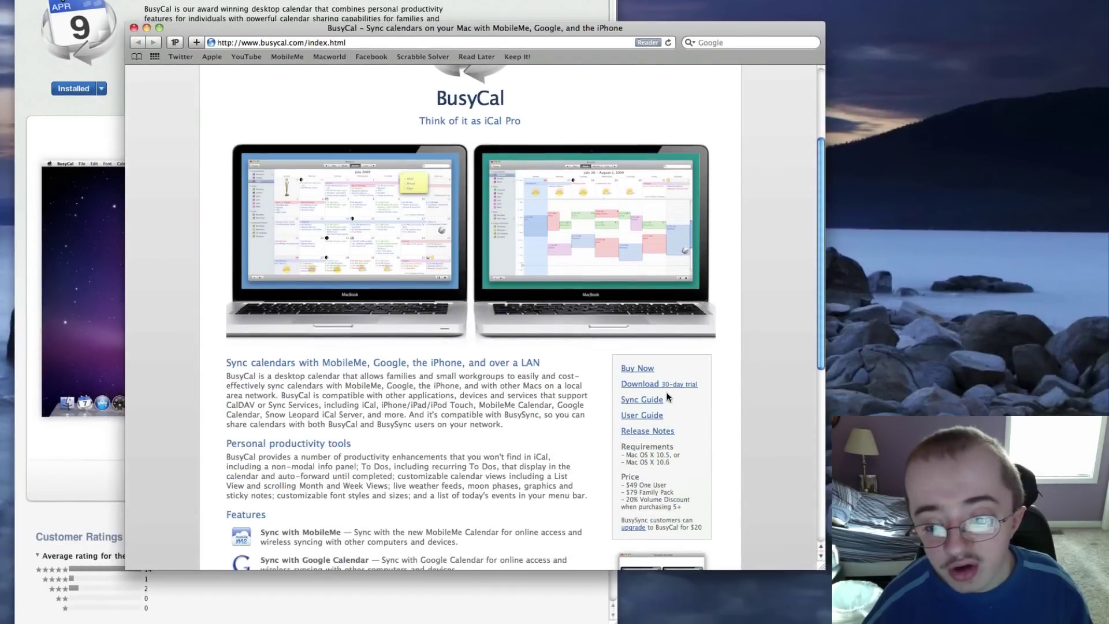
scroll(670, 384, down, 1)
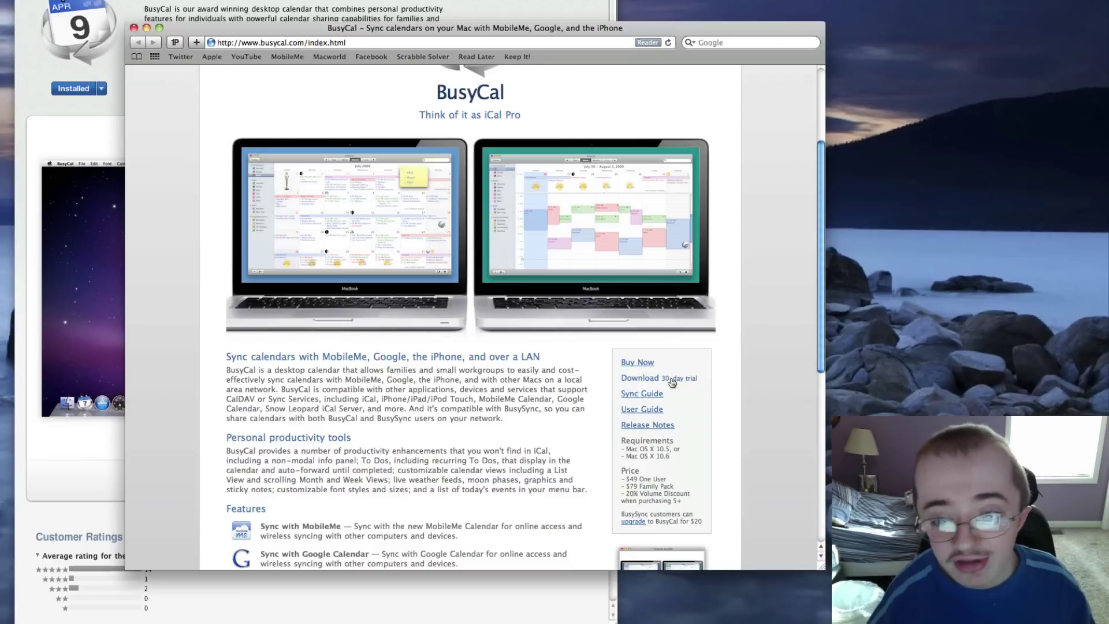